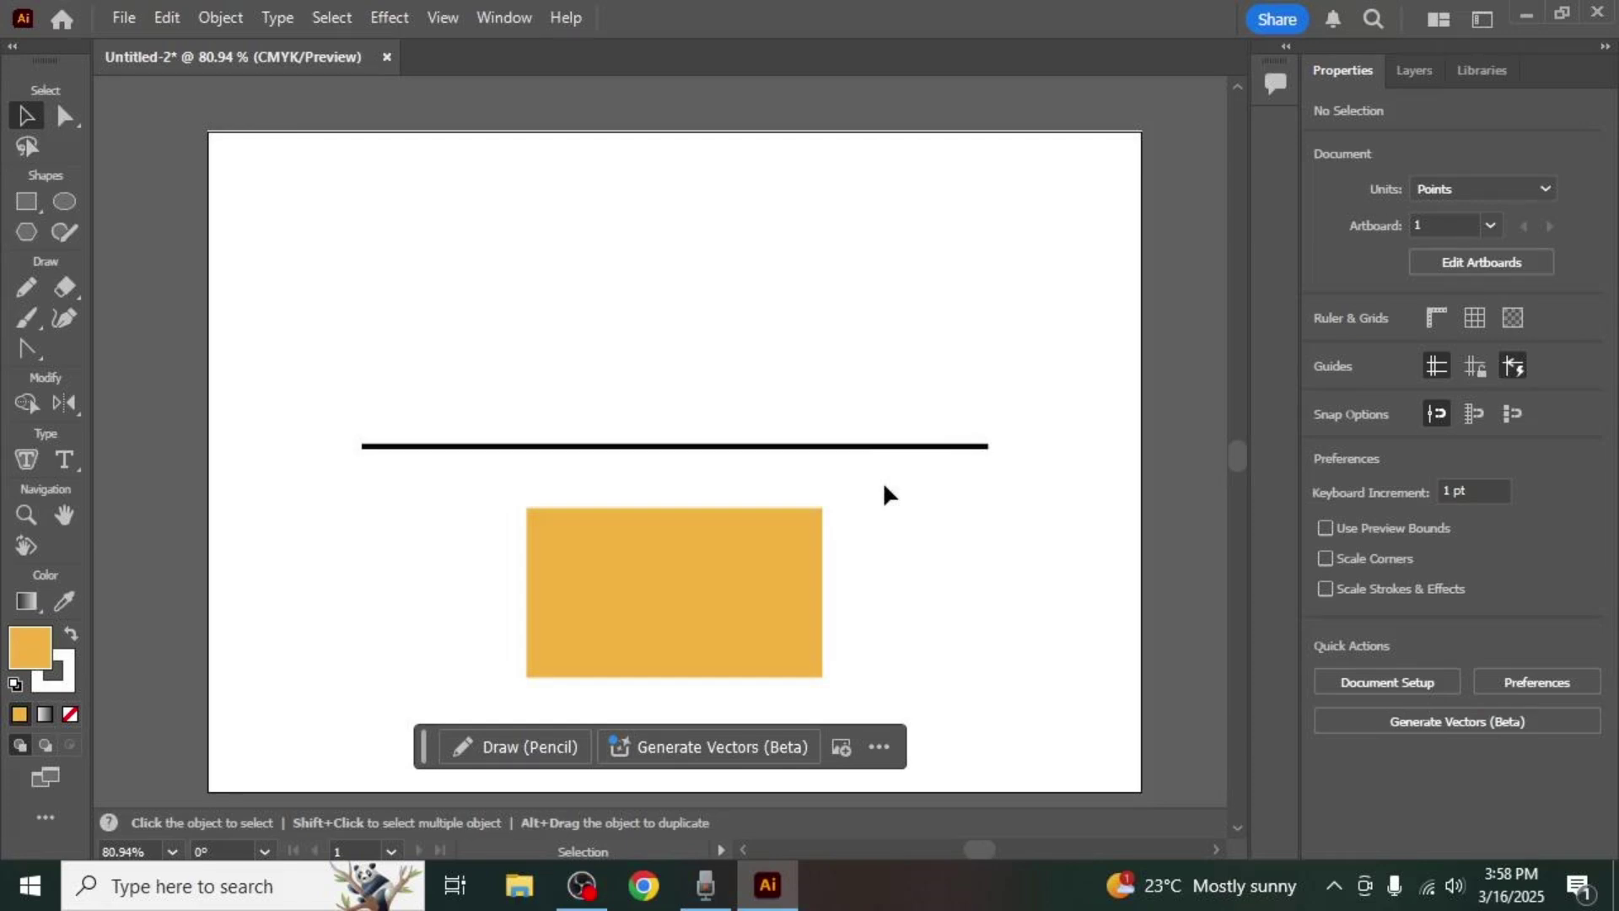
Step: Select the orange rectangle below the black line
click(731, 564)
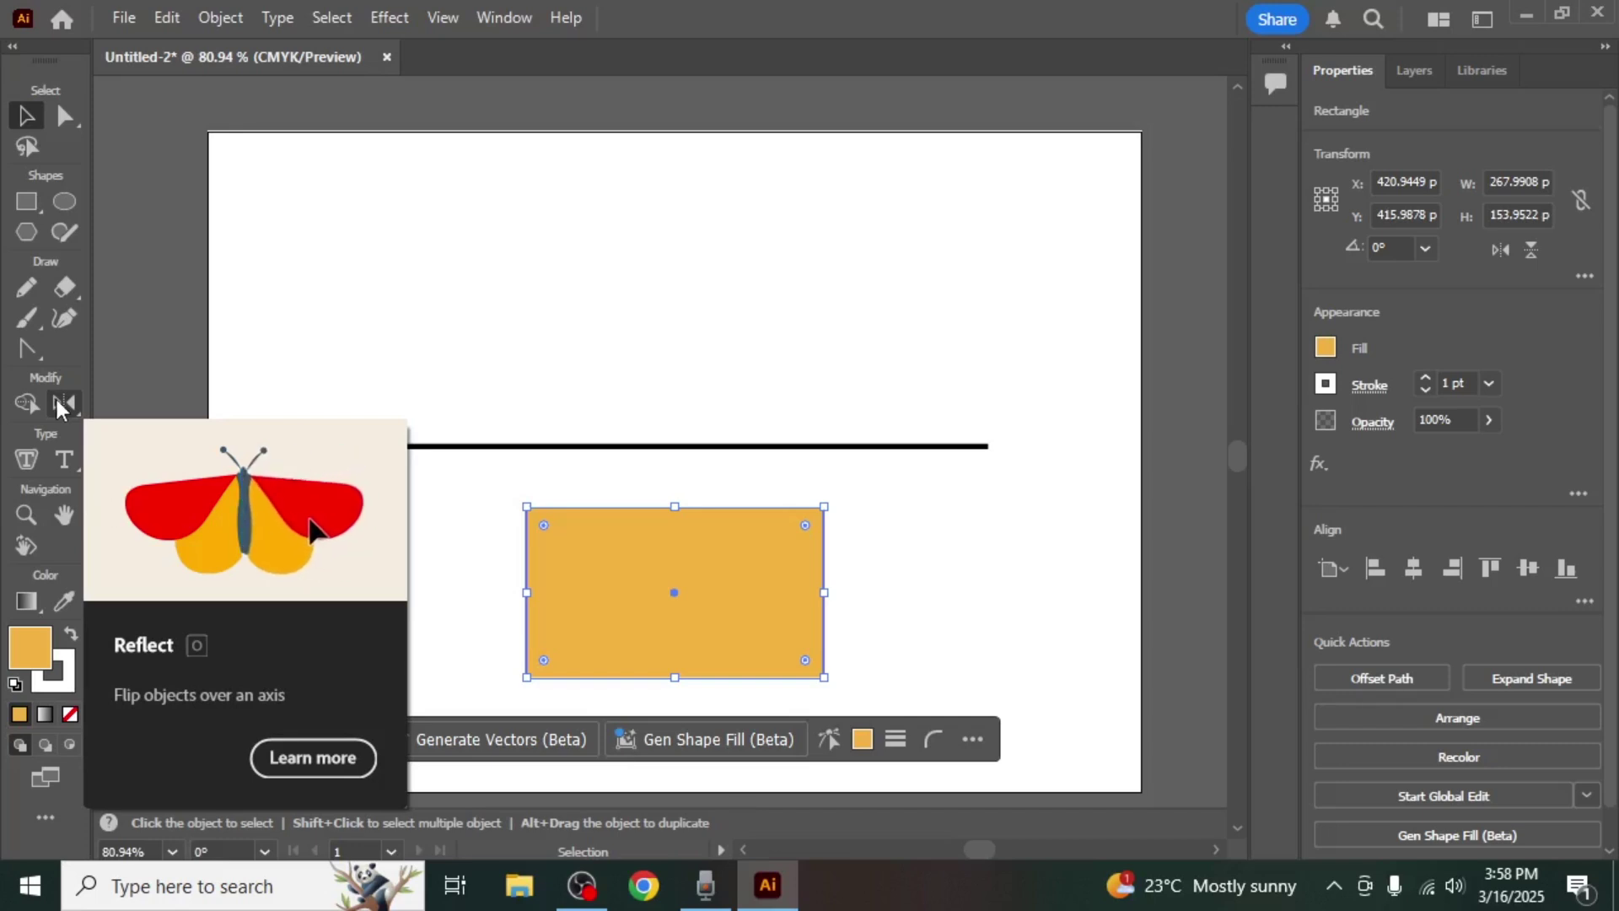
Step: Reflect a copy of the orange rectangle horizontally across the black line
click(61, 406)
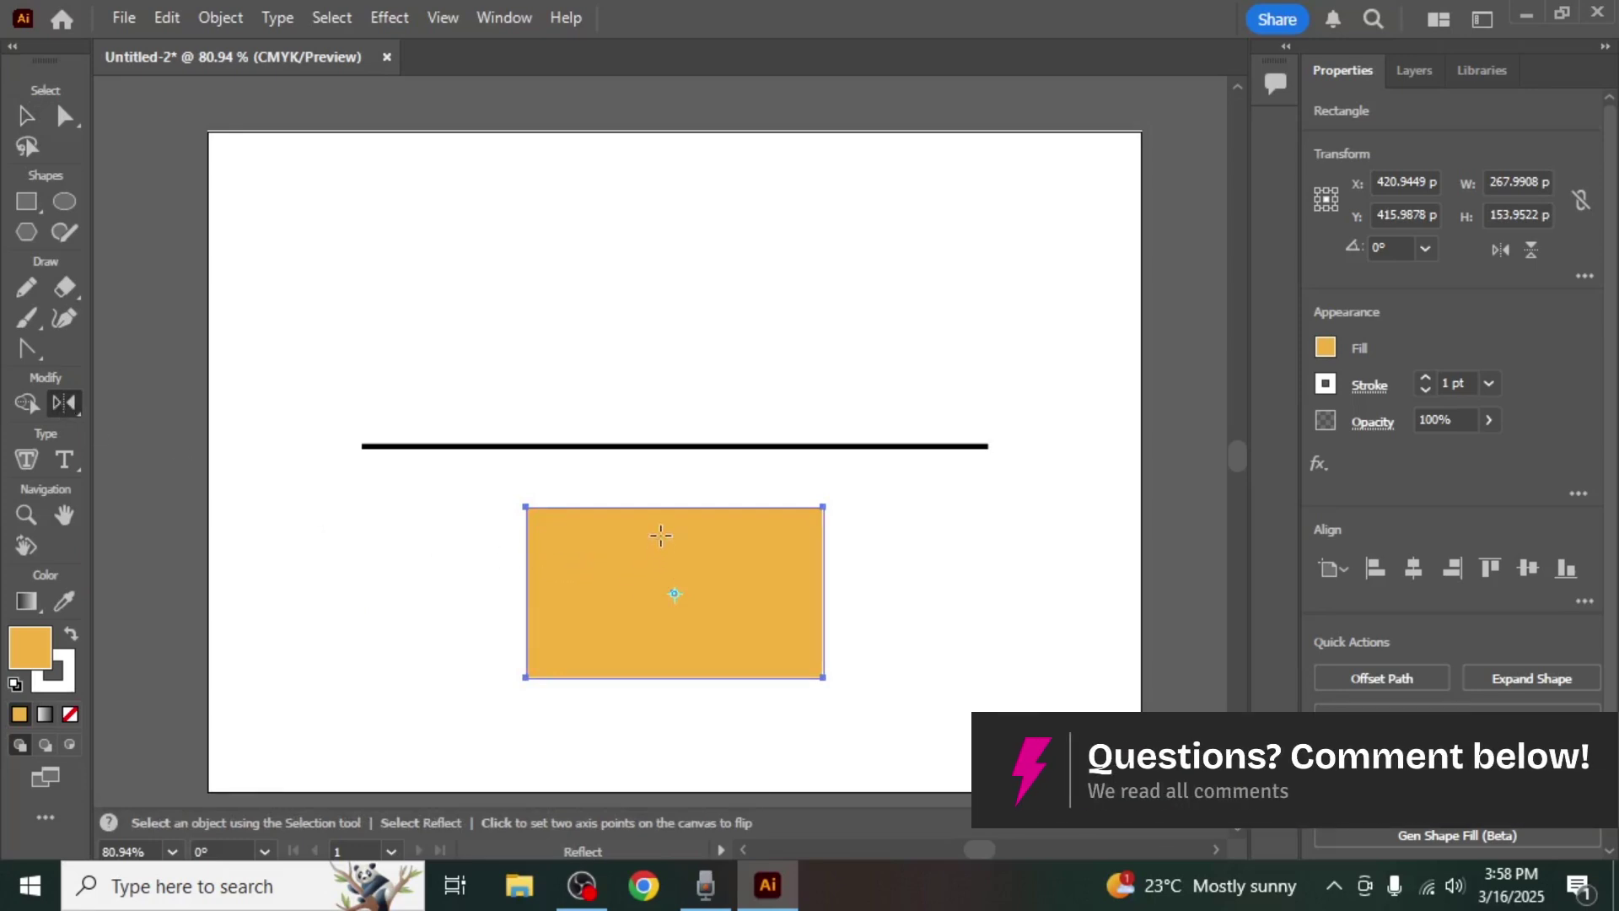
alt+click(678, 445)
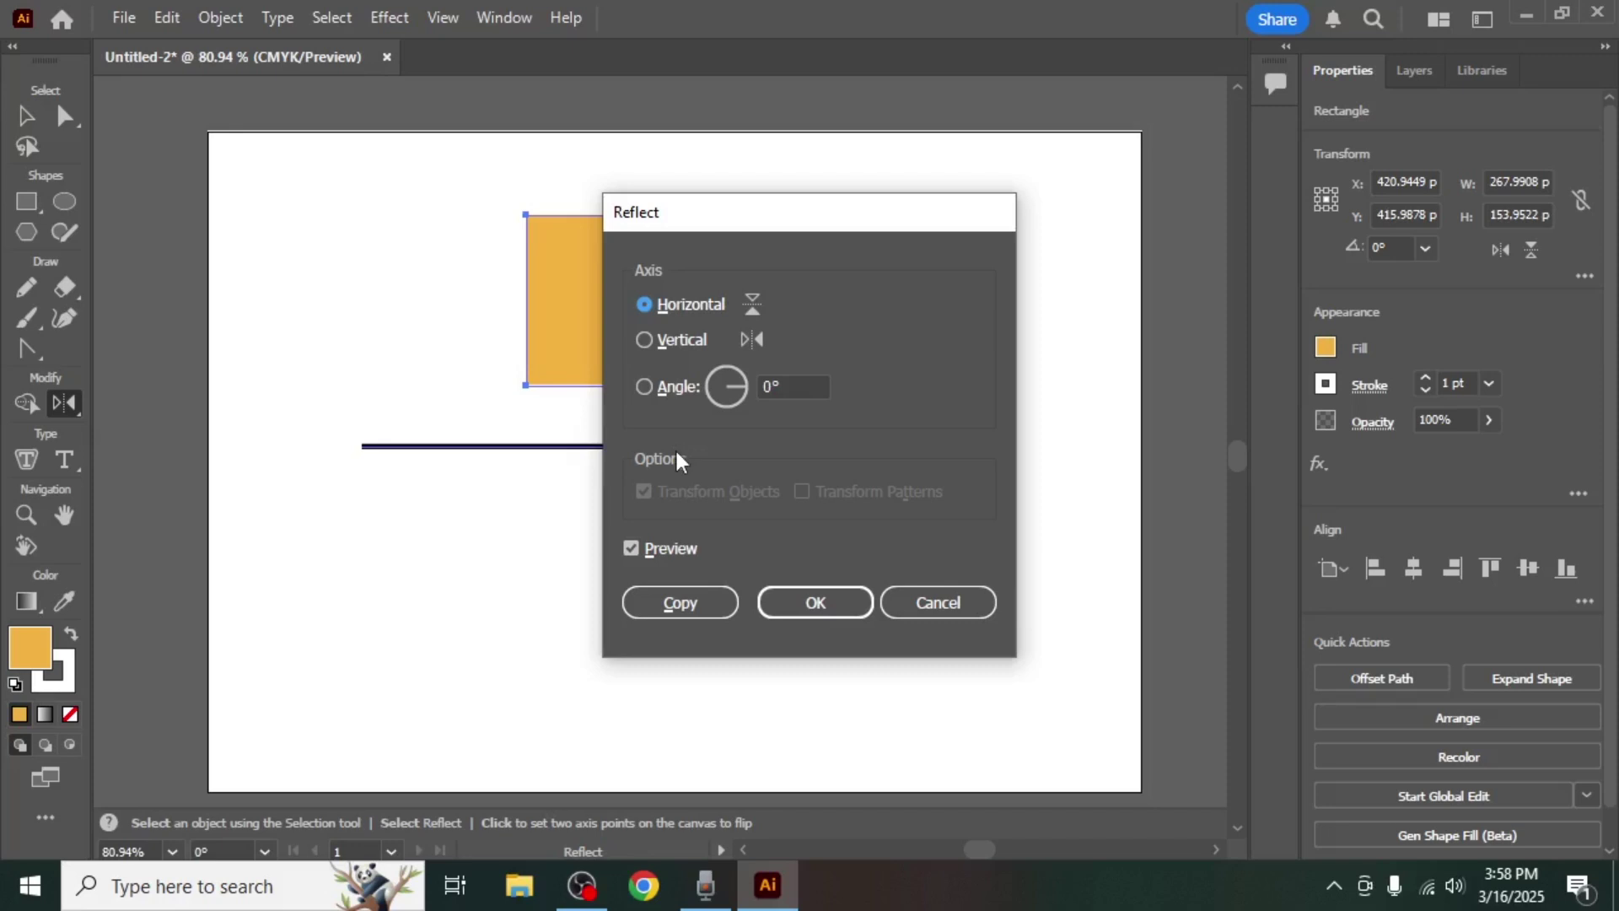
click(708, 609)
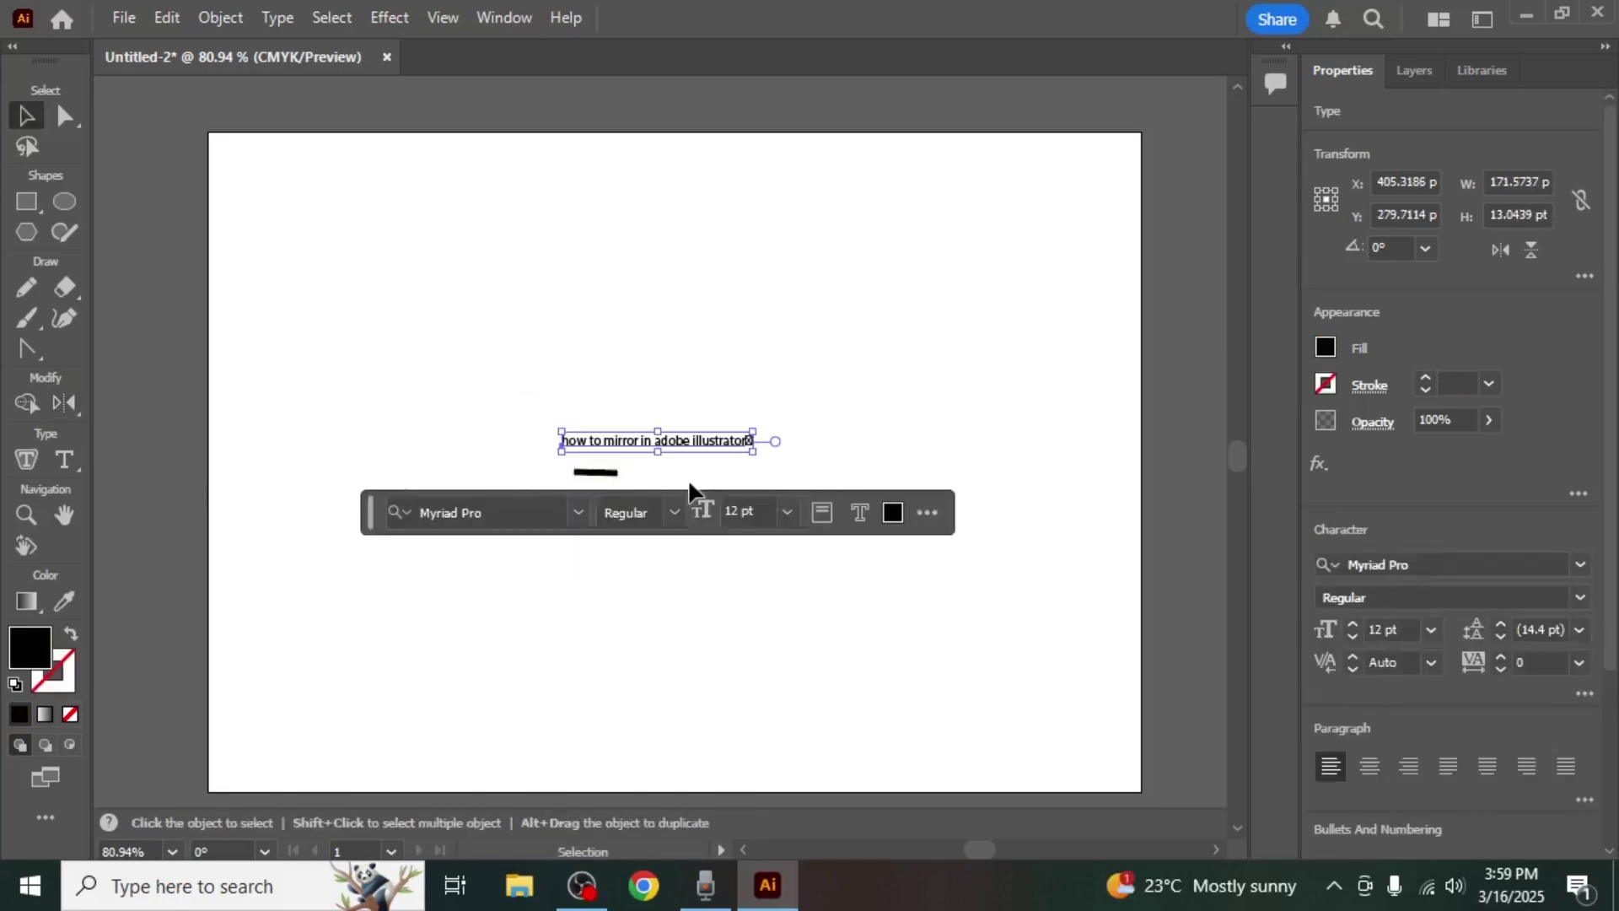
Step: Delete the title text and make the short black line a group of its own
key(Delete)
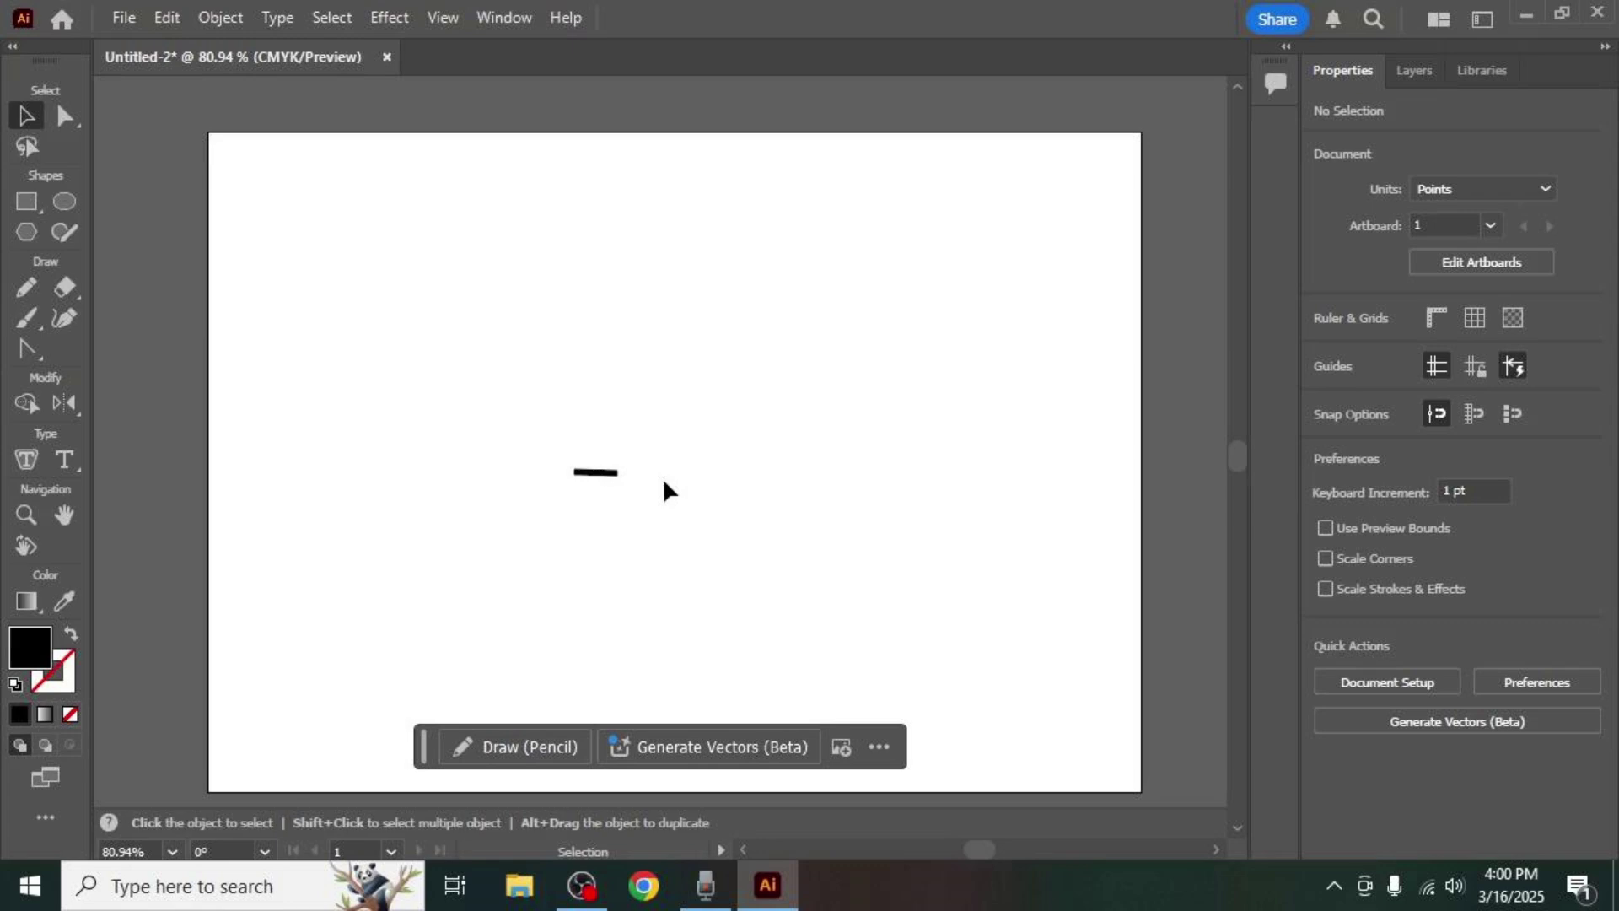
click(599, 475)
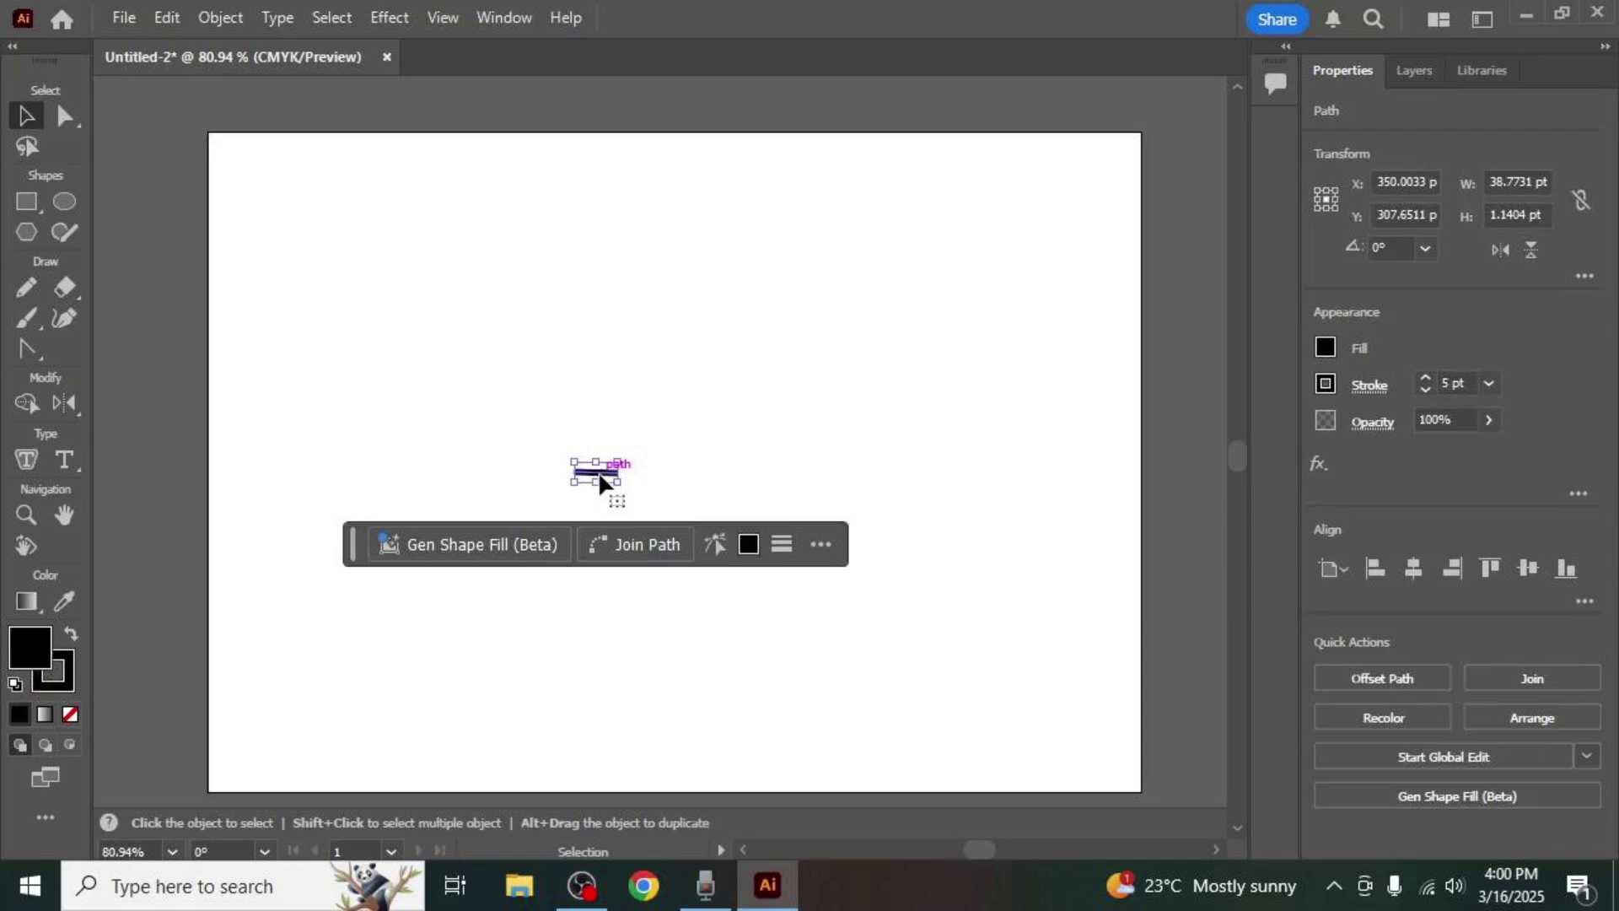
right_click(601, 477)
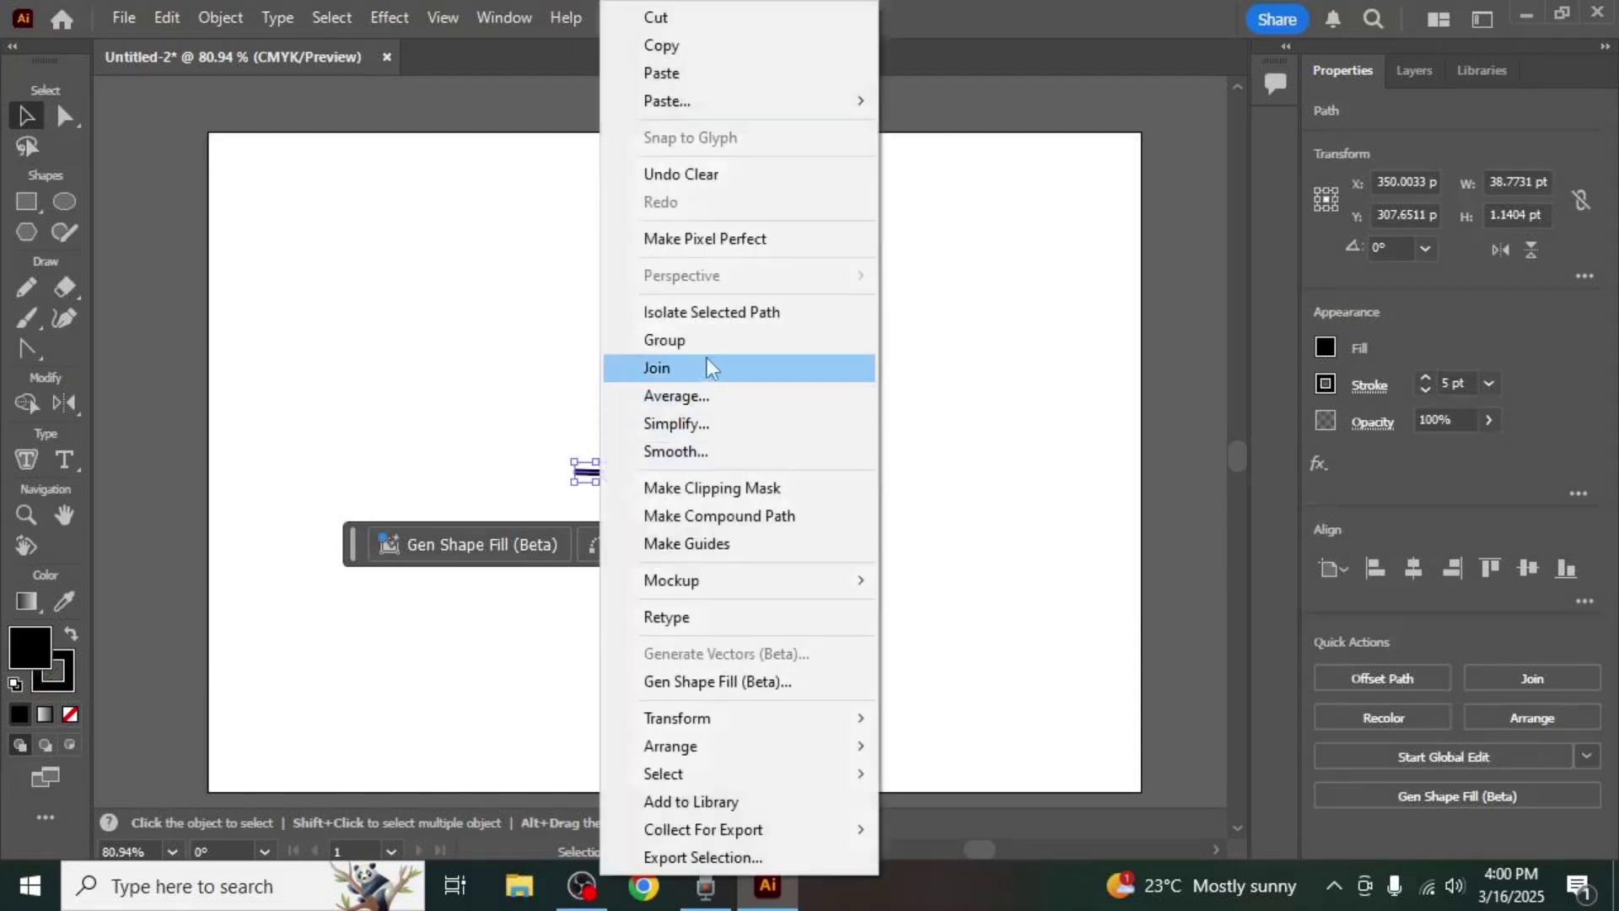
click(721, 340)
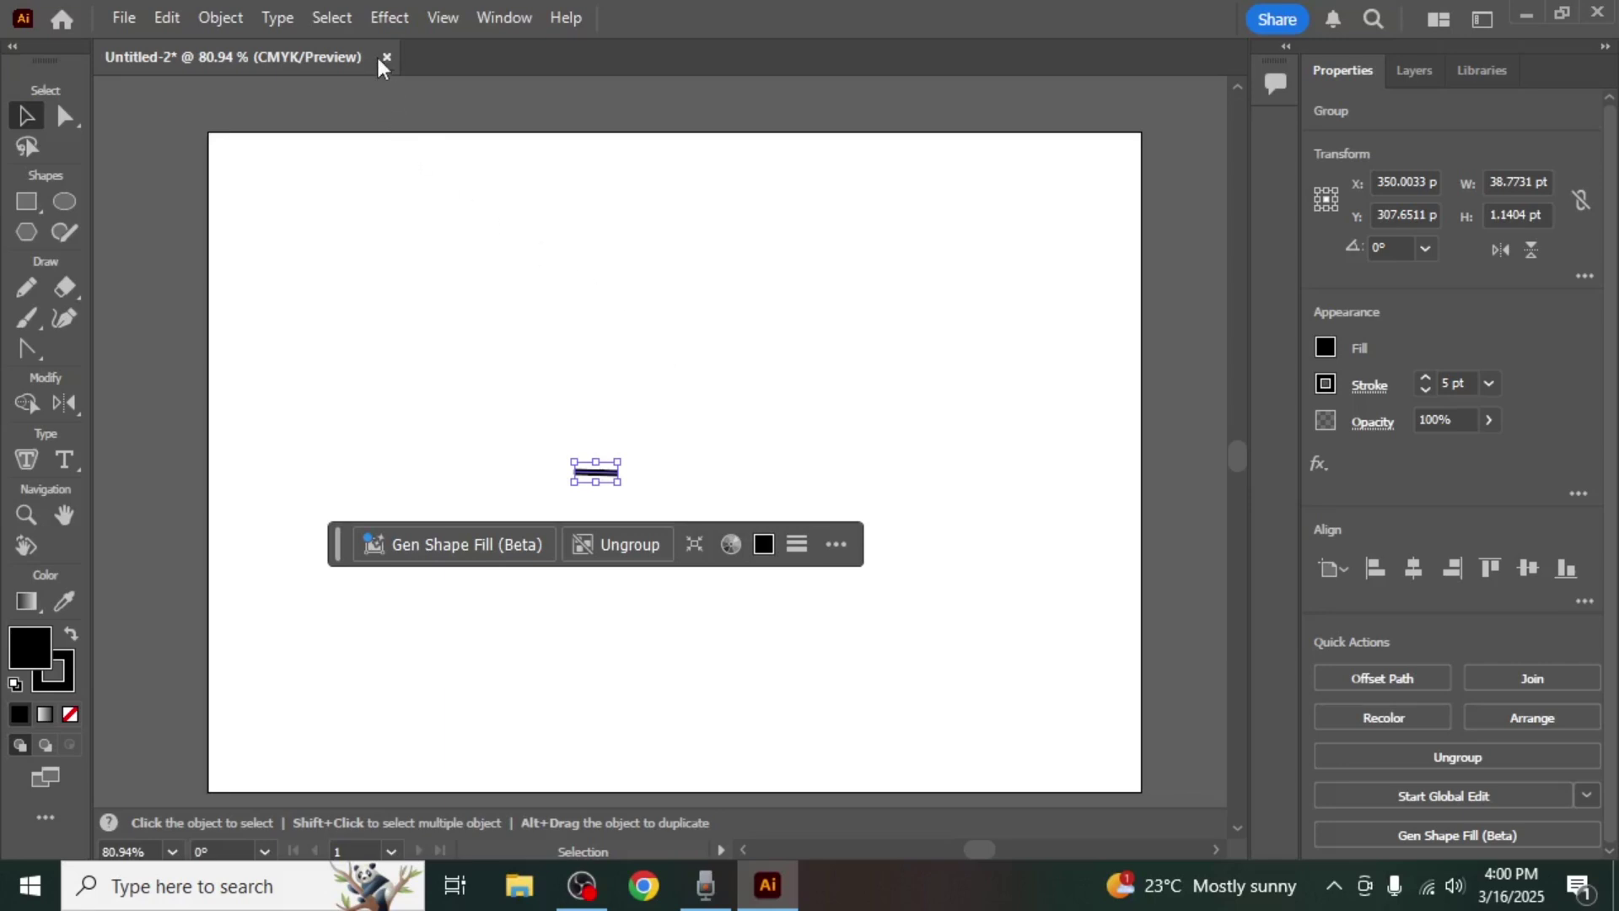
Step: Give the line a Transform effect with Reflect X, 1 copy and the right-middle reference point
click(386, 22)
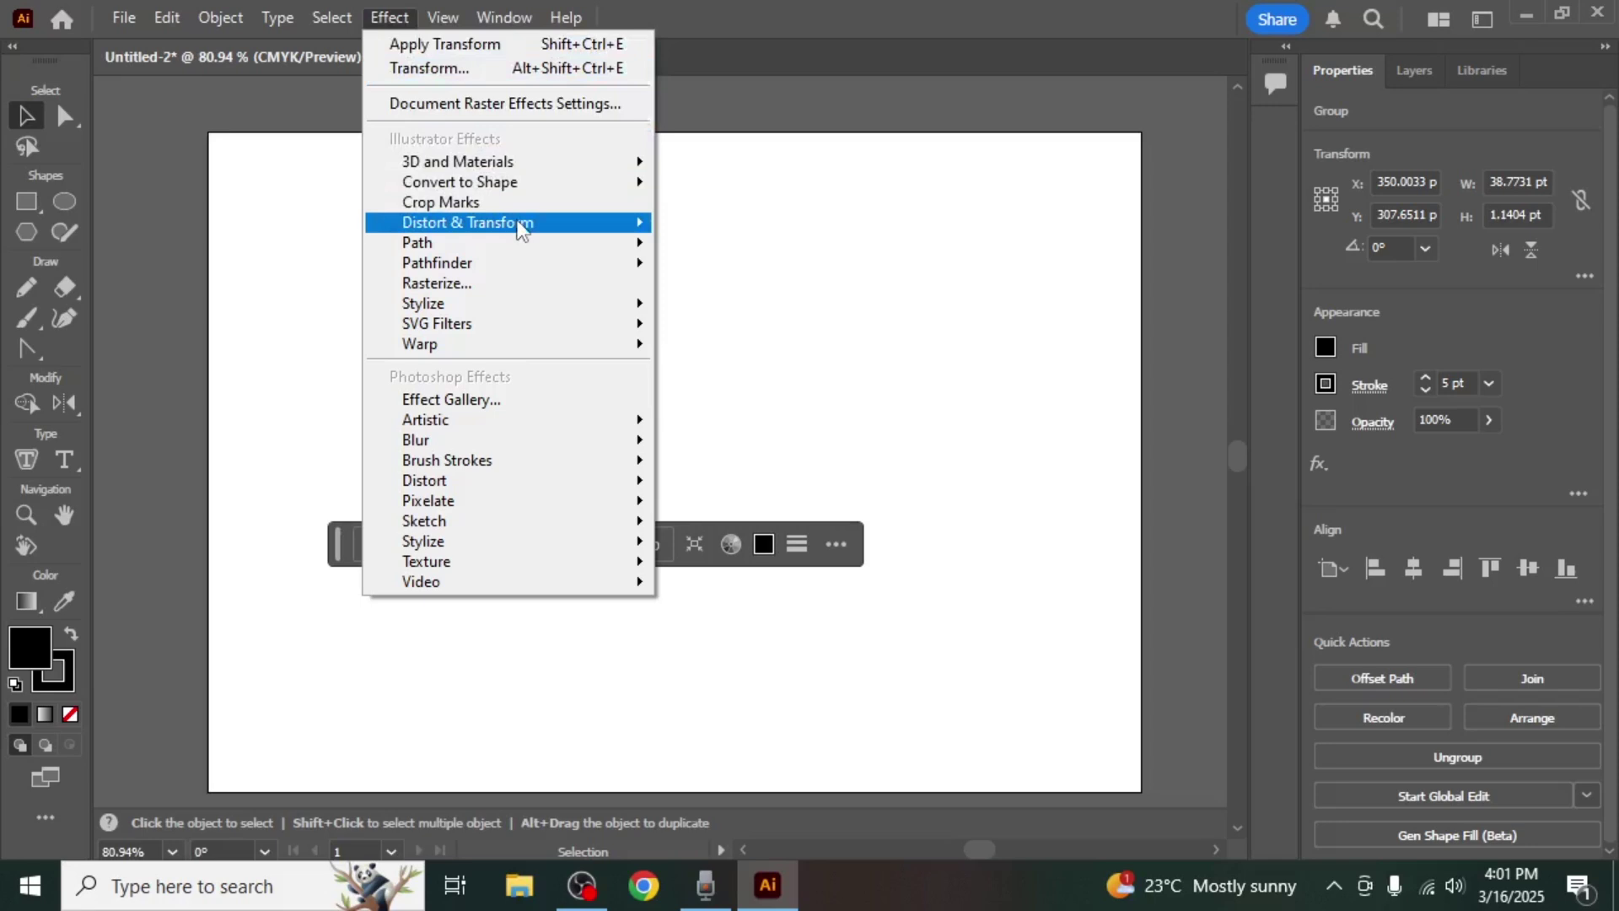
mouse_move(517, 226)
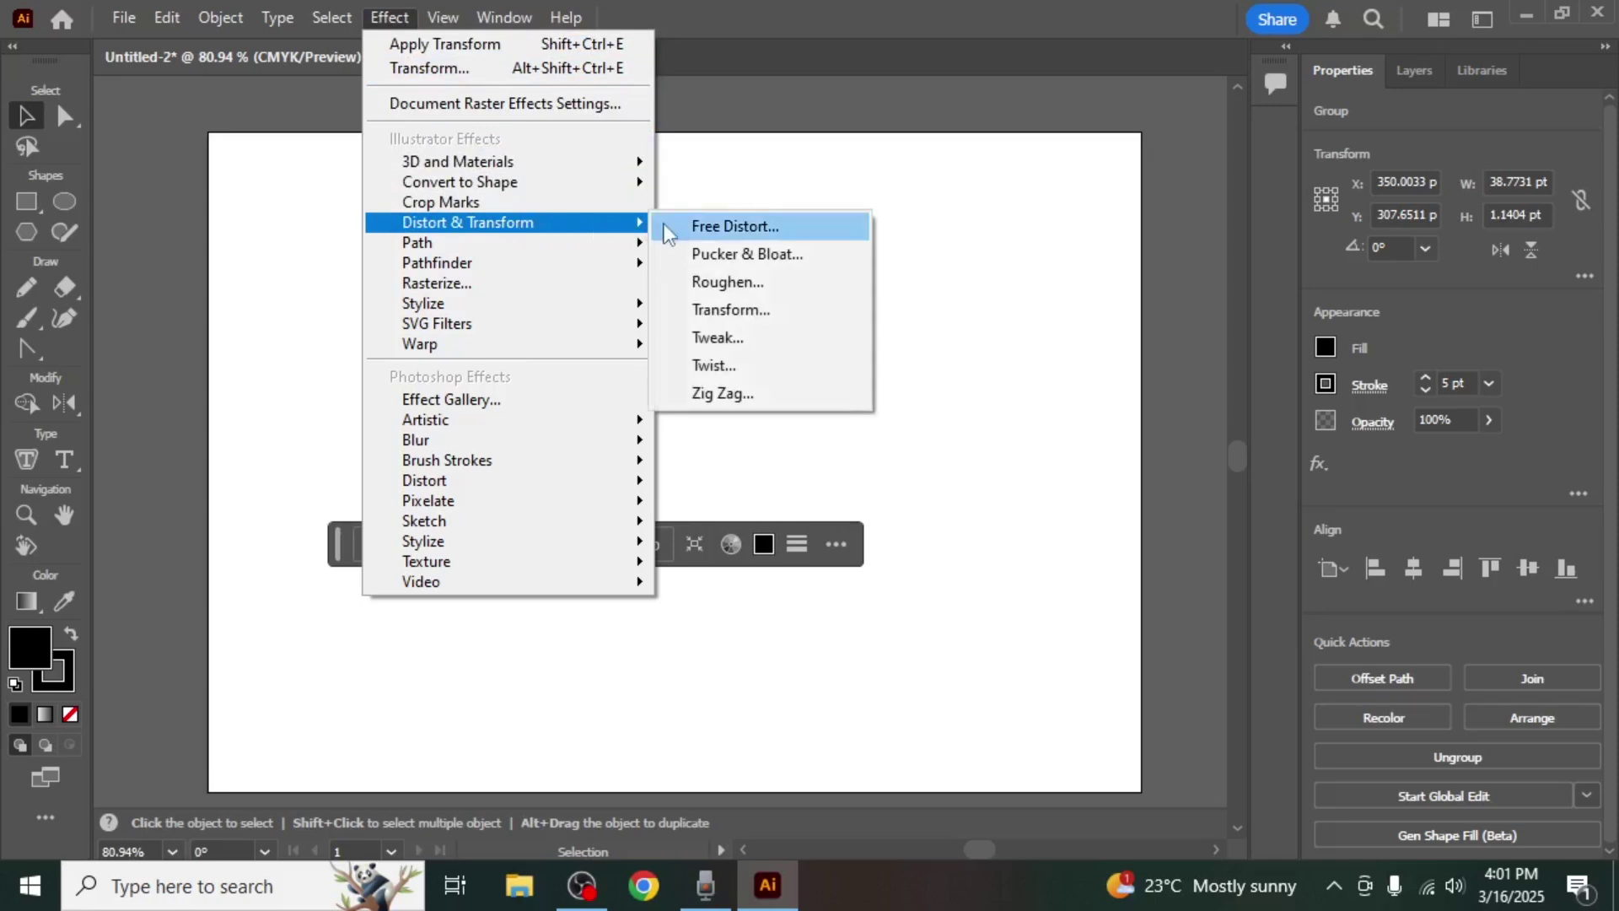
click(745, 312)
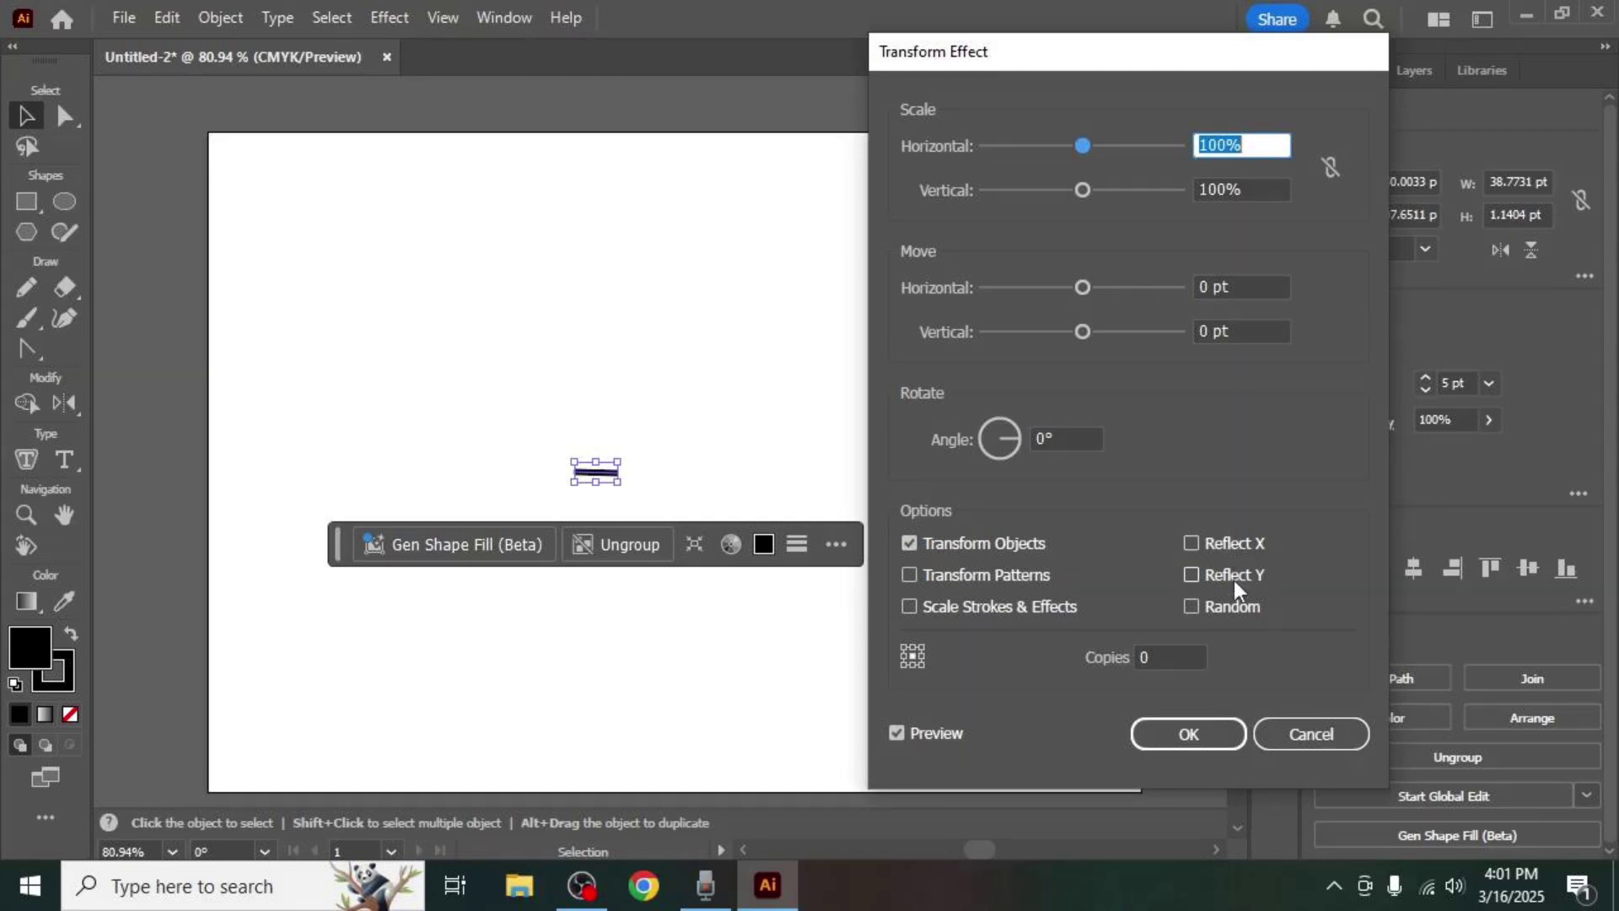
click(1227, 548)
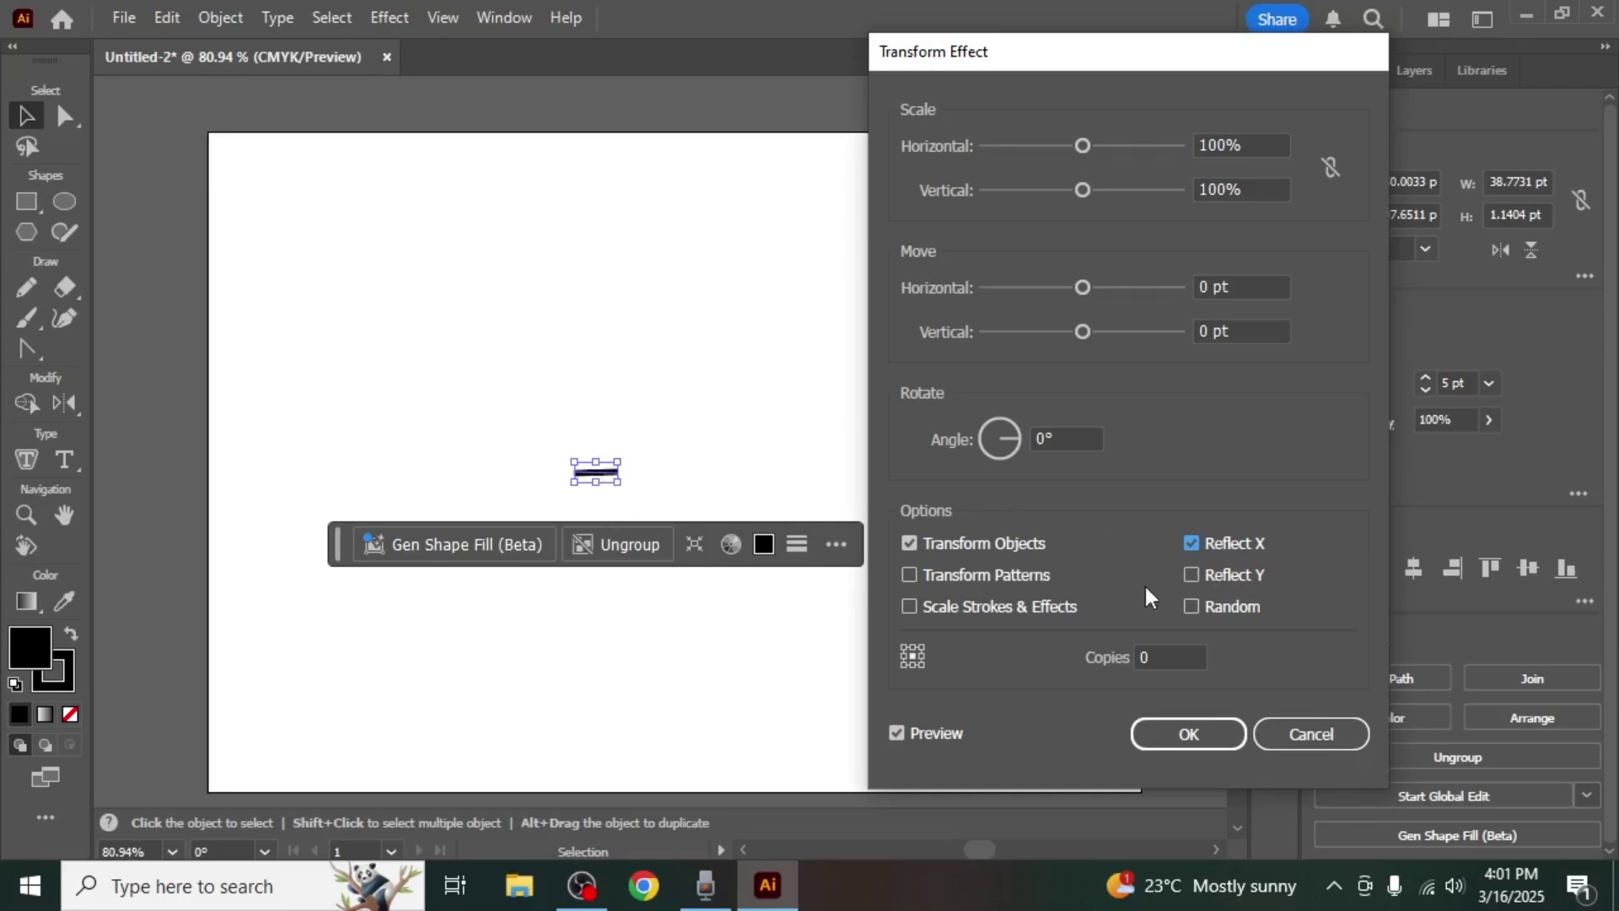
click(1136, 658)
text(1)
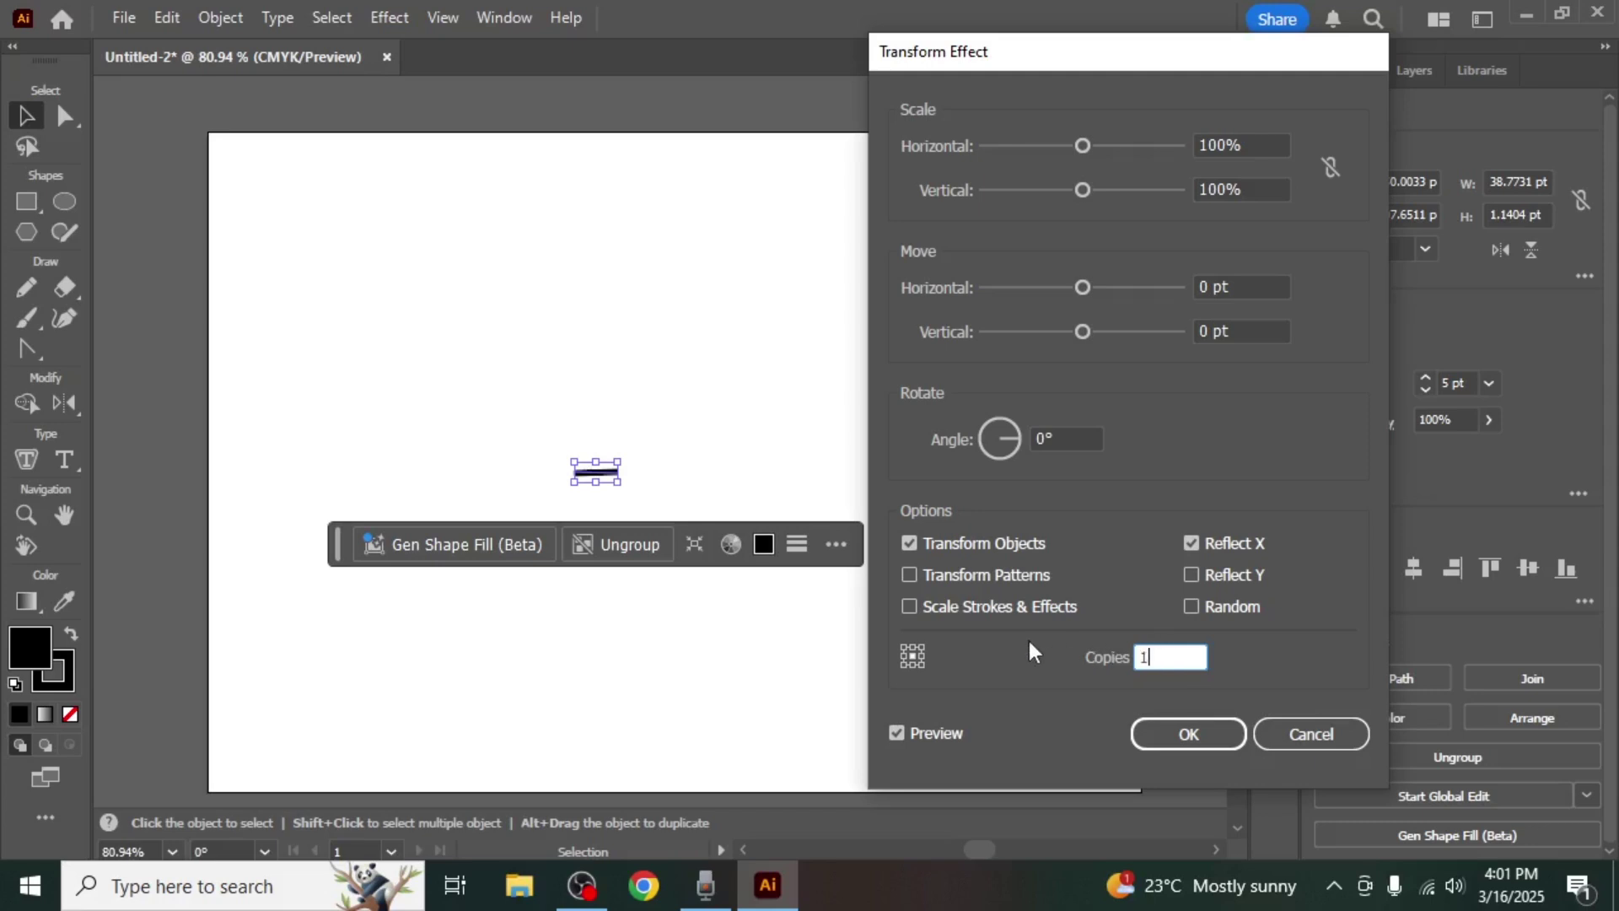
click(922, 656)
click(1189, 737)
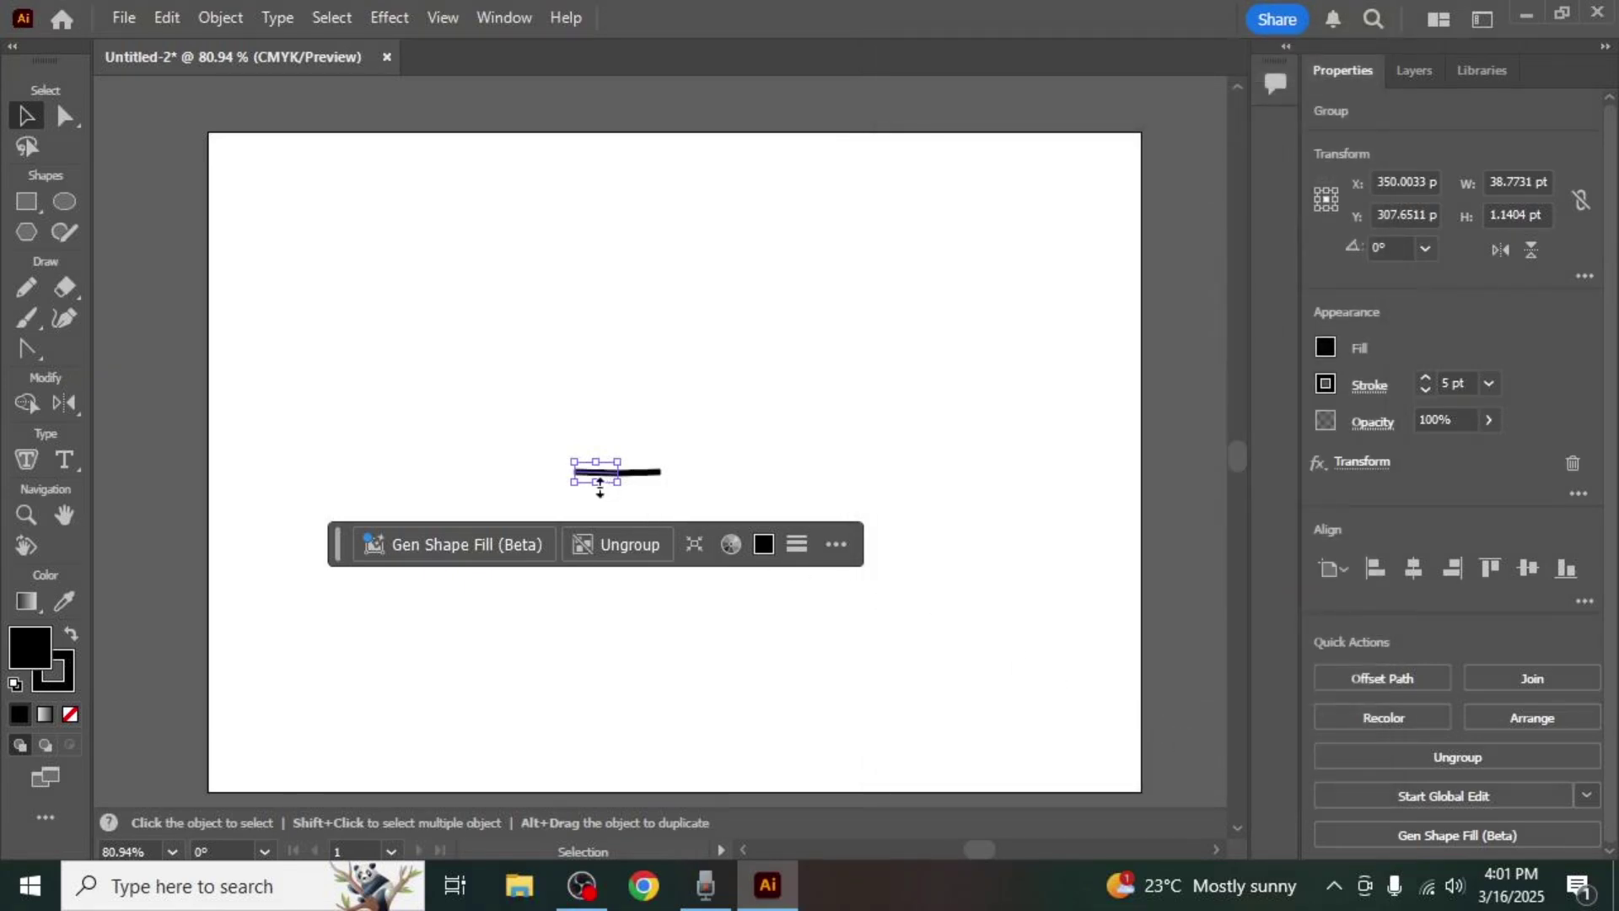
Step: At 100% zoom, isolate the line's <Group> from the Layers panel menu
key(ctrl+1)
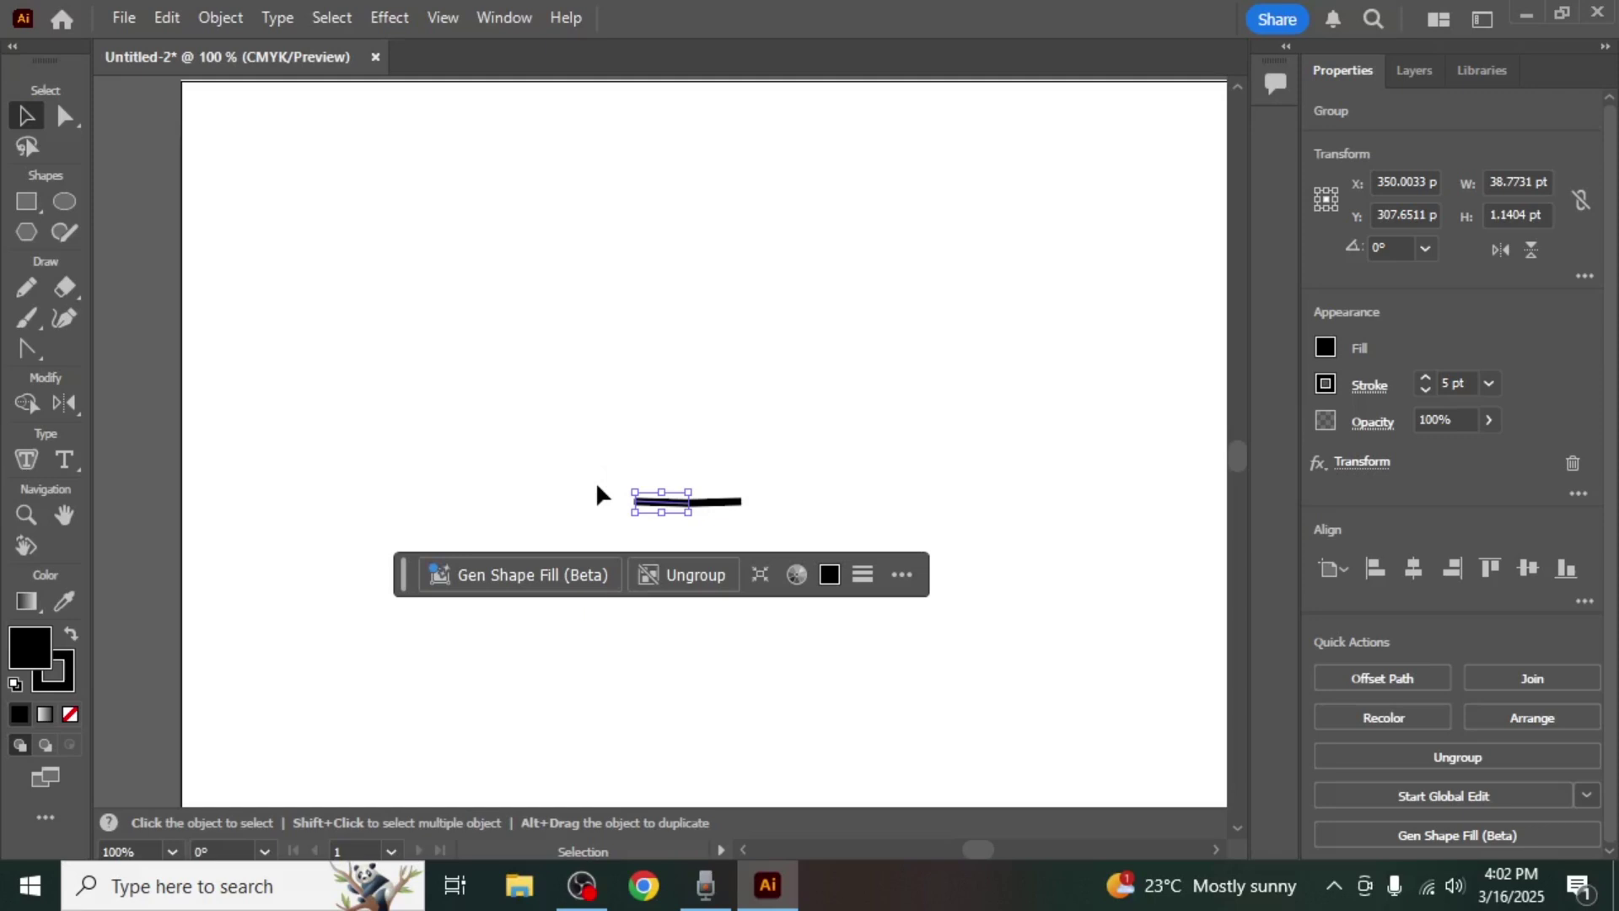
click(1416, 72)
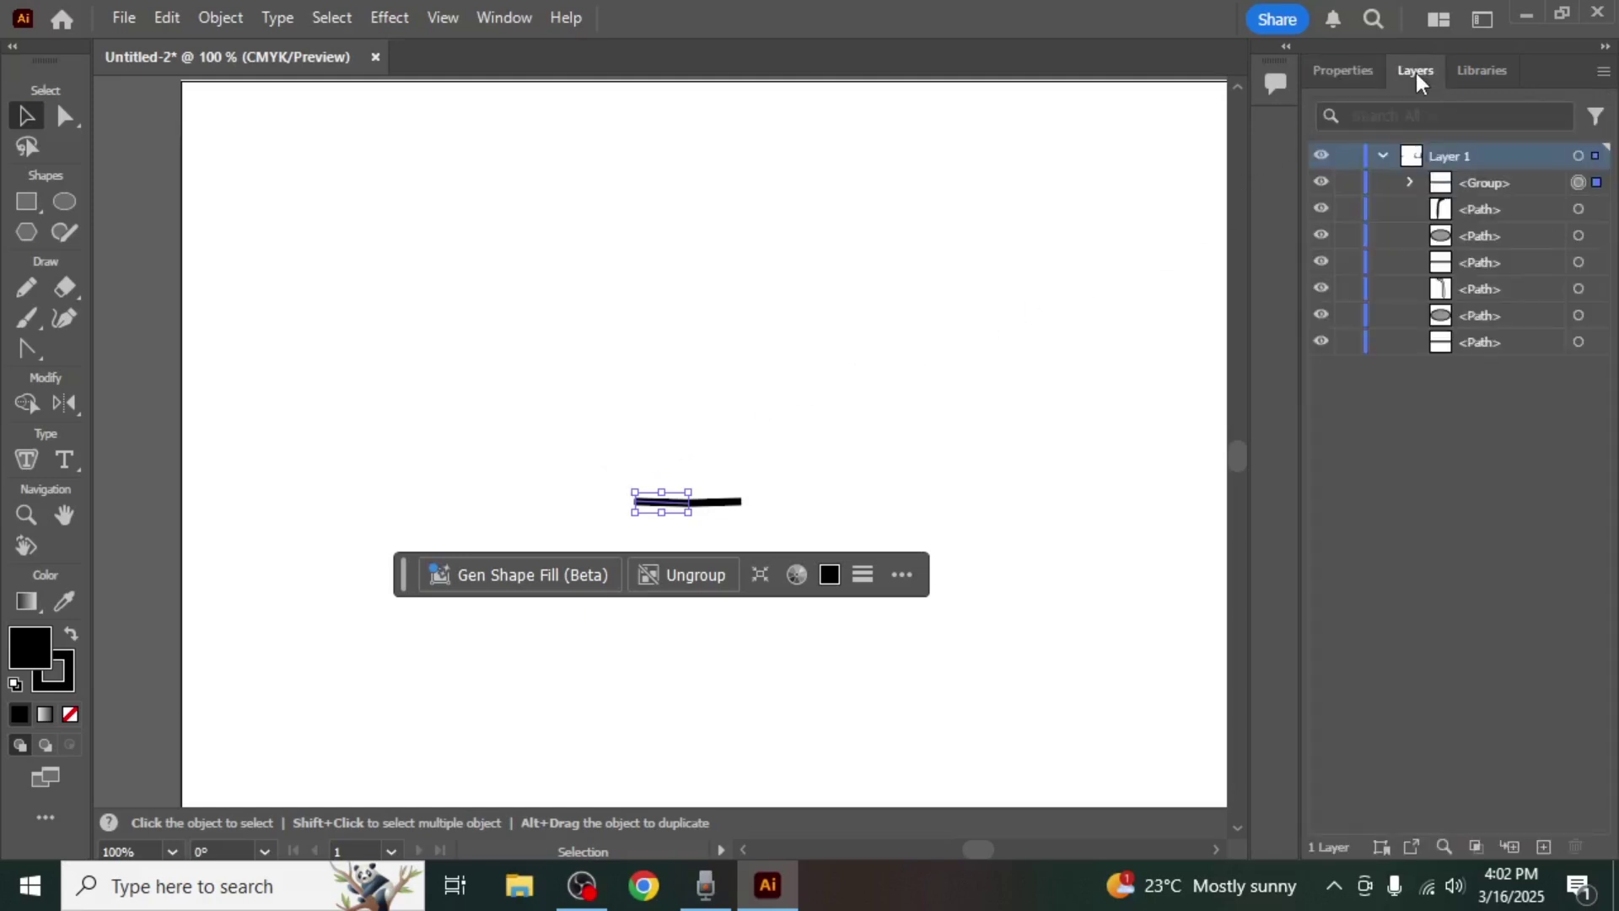
click(1491, 183)
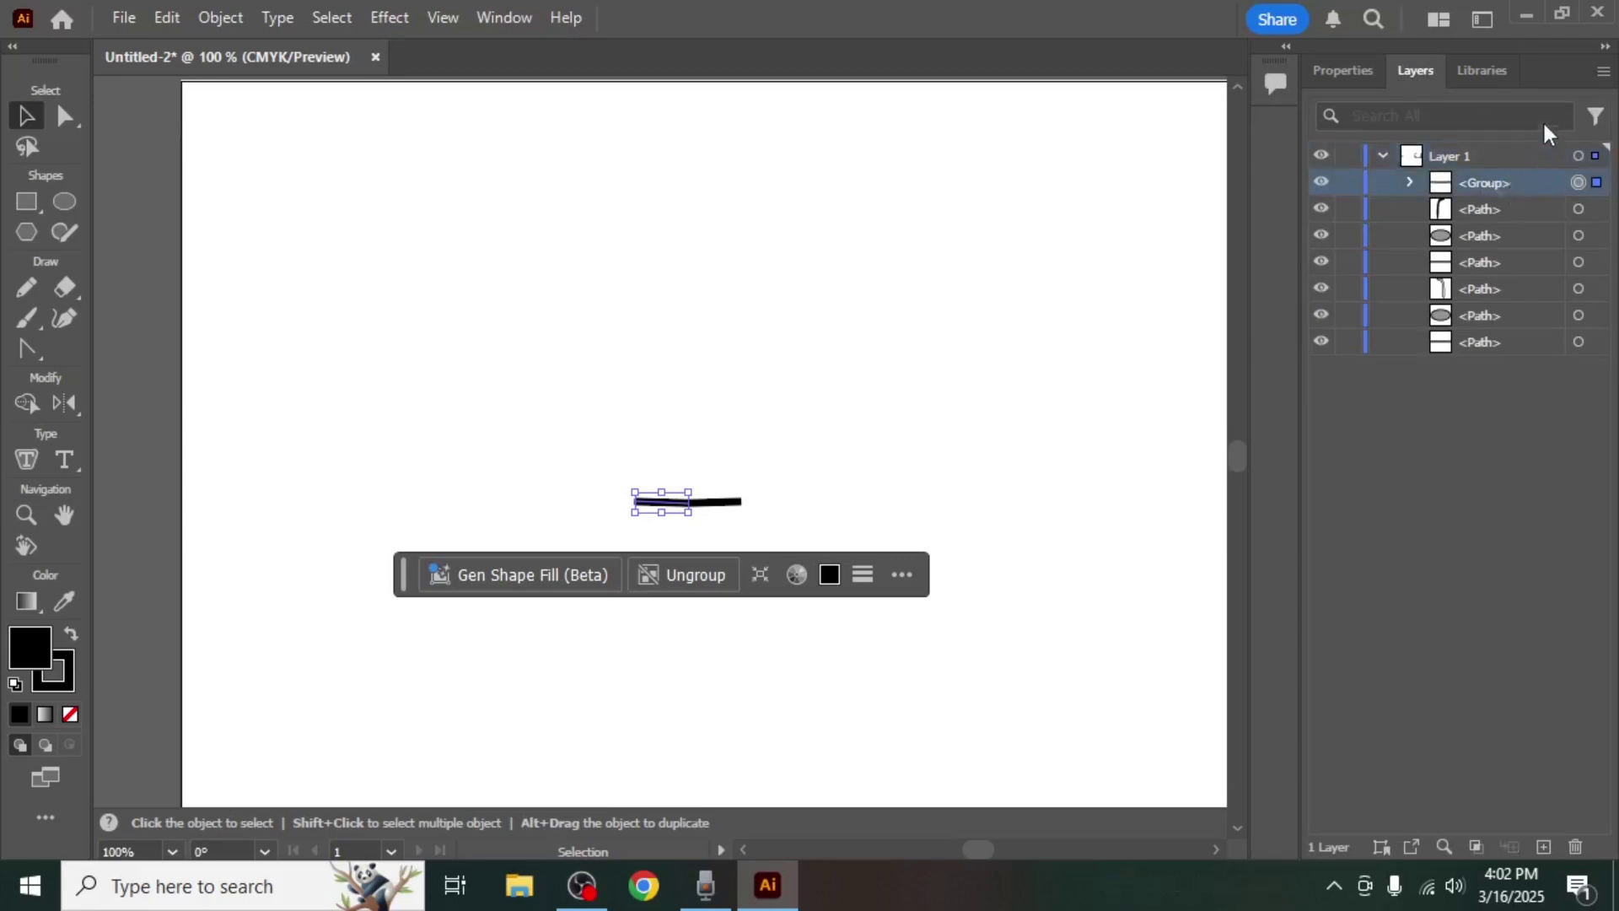
click(1604, 72)
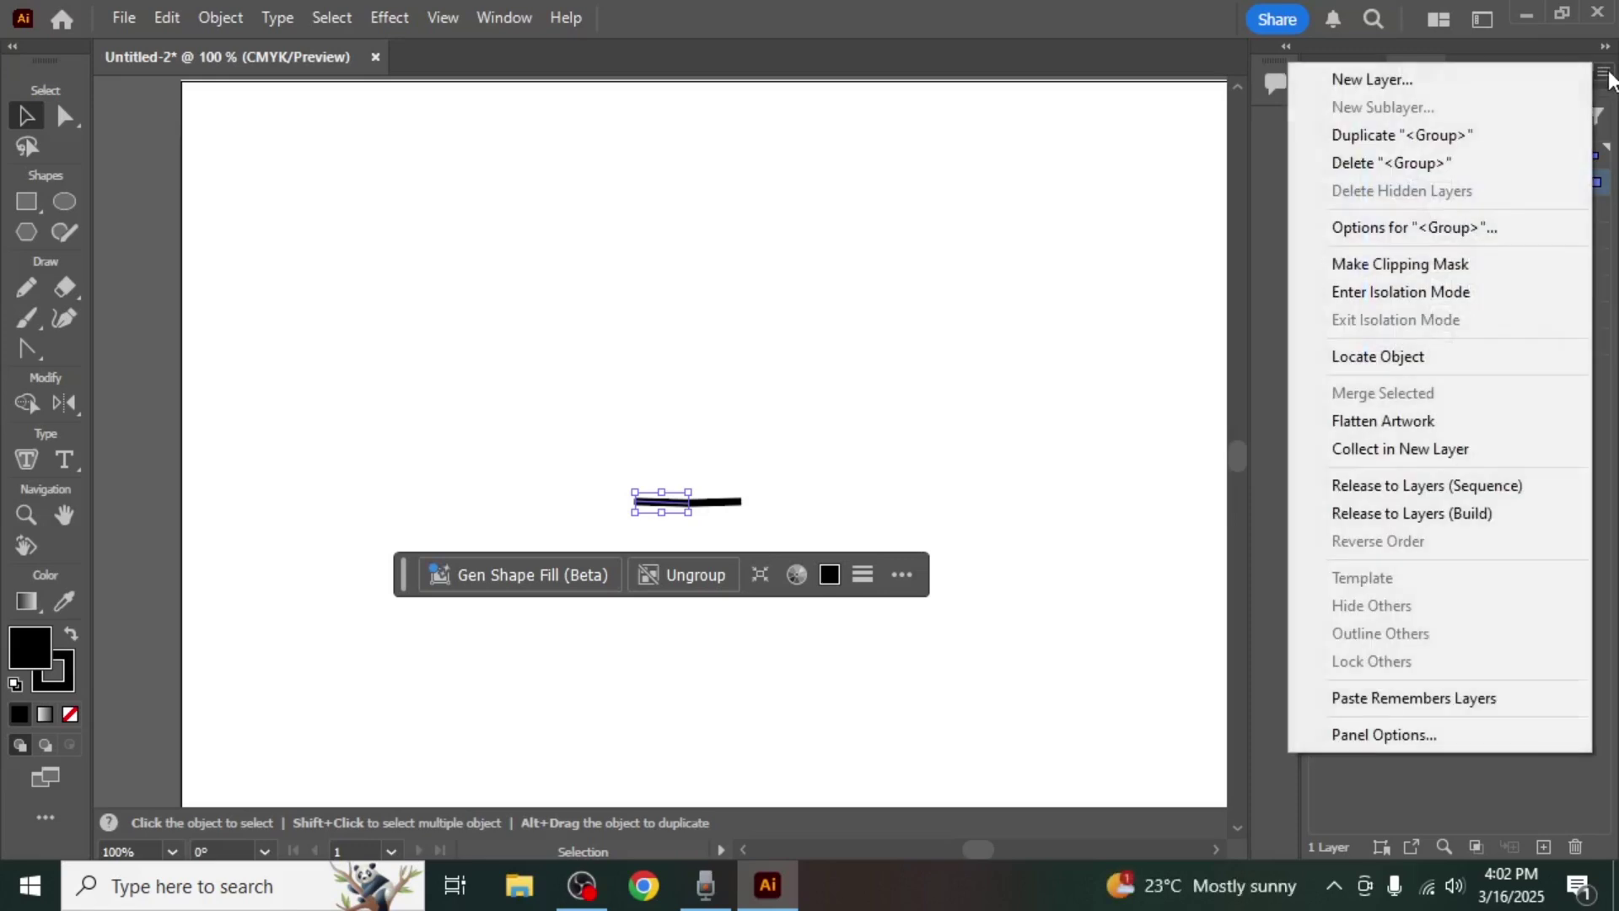
click(1417, 295)
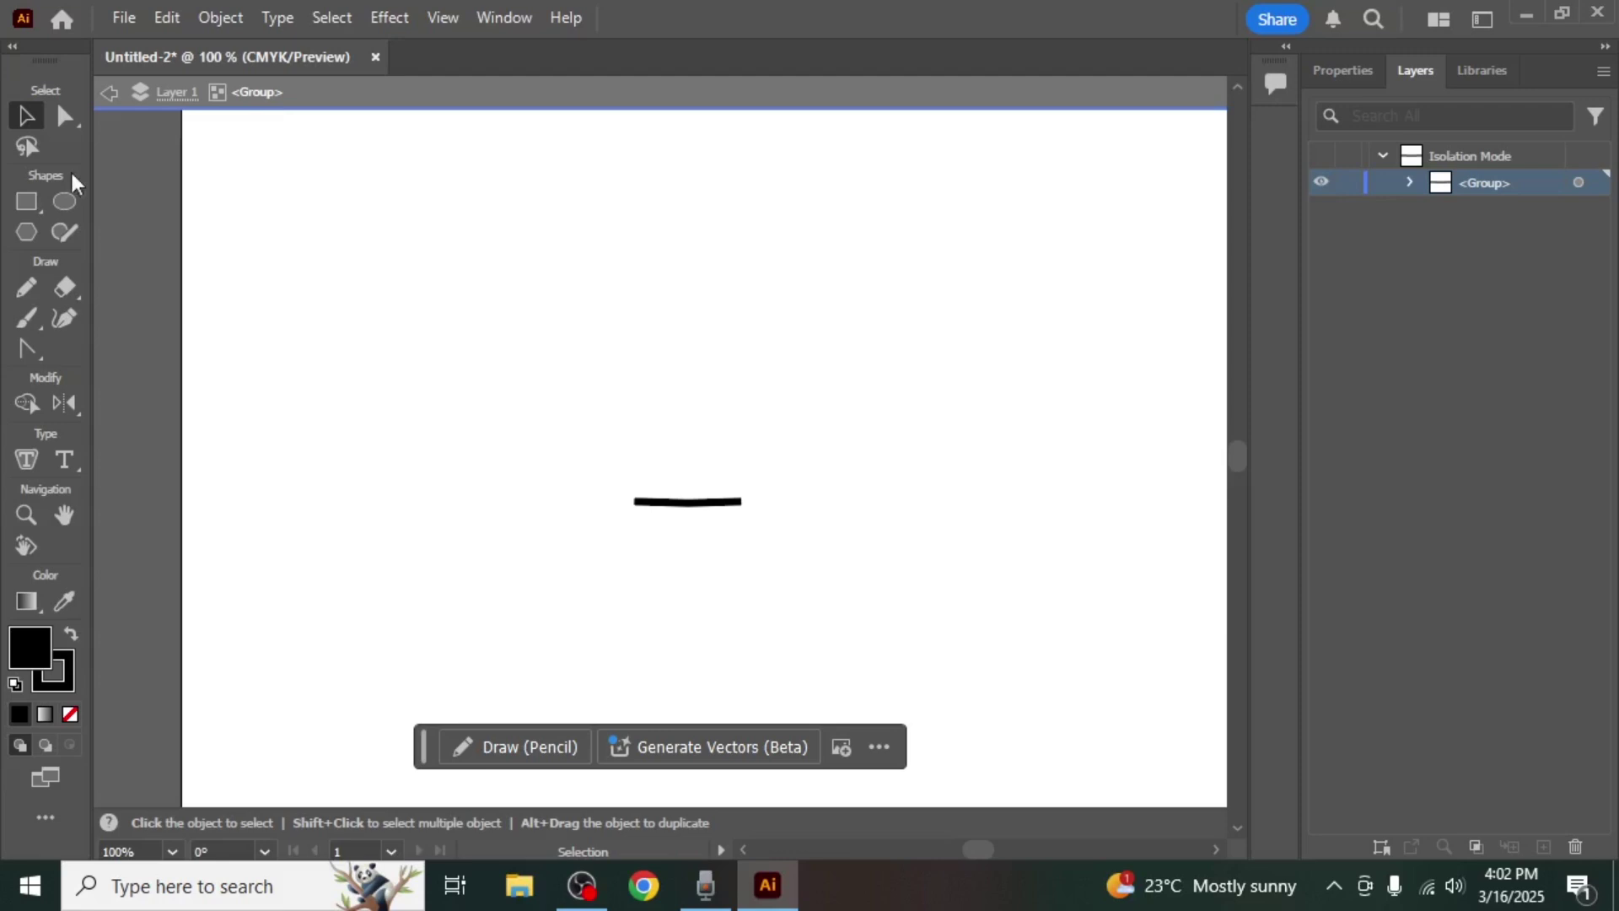
Step: Draw the left lens and temple inside the isolated group so the effect mirrors them
click(56, 205)
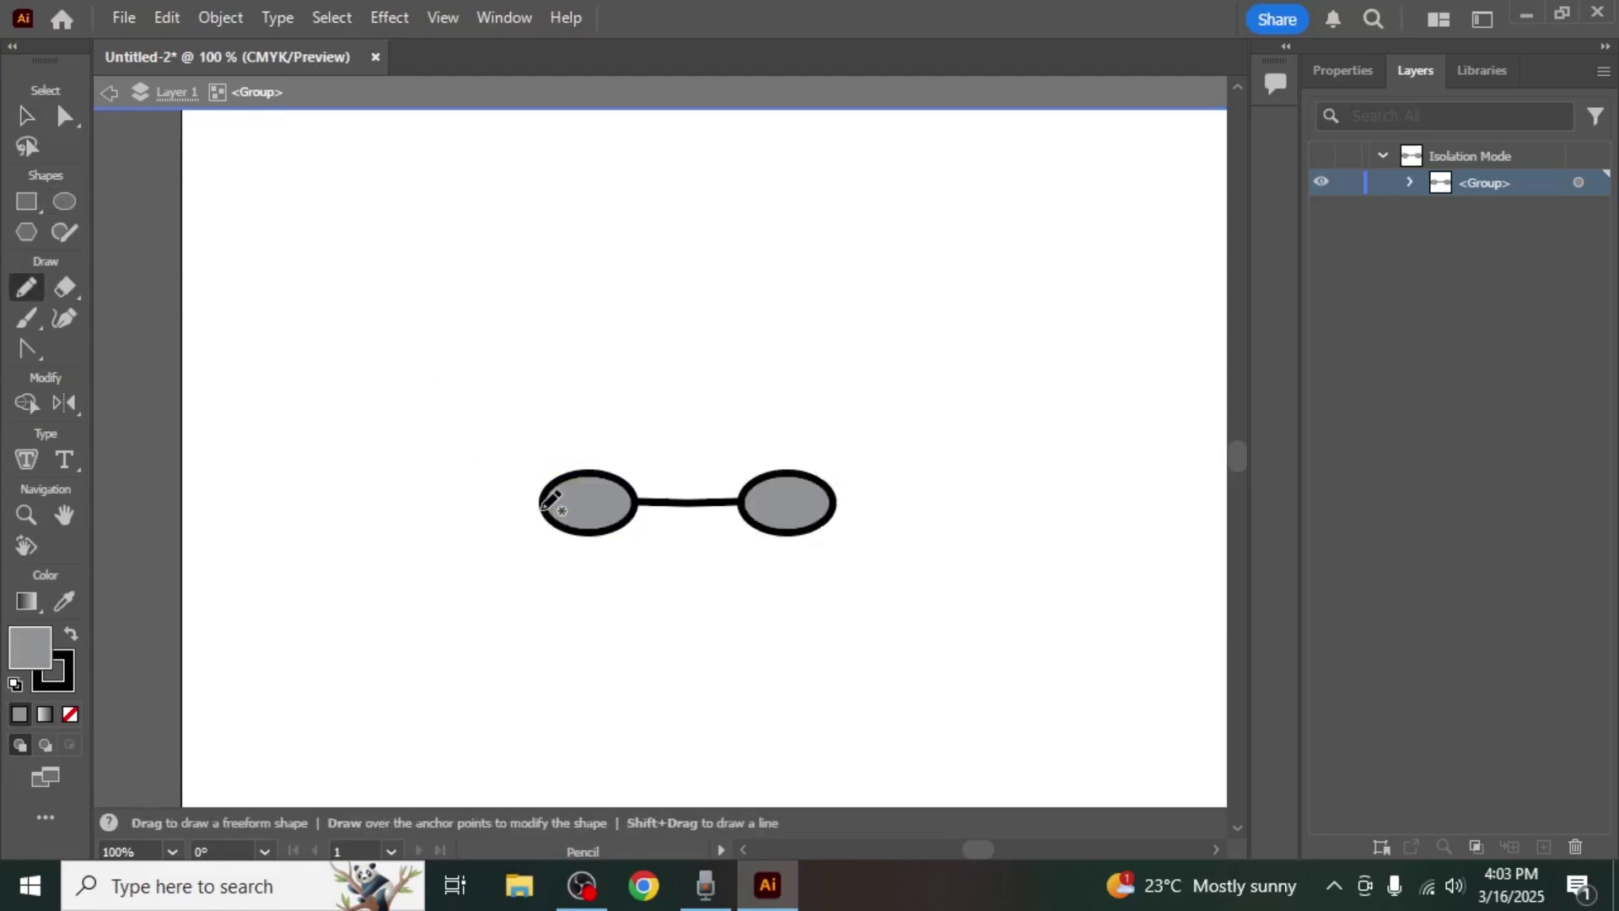
mouse_move(544, 505)
mouse_down()
mouse_move(518, 361)
mouse_move(521, 266)
mouse_move(565, 260)
mouse_up()
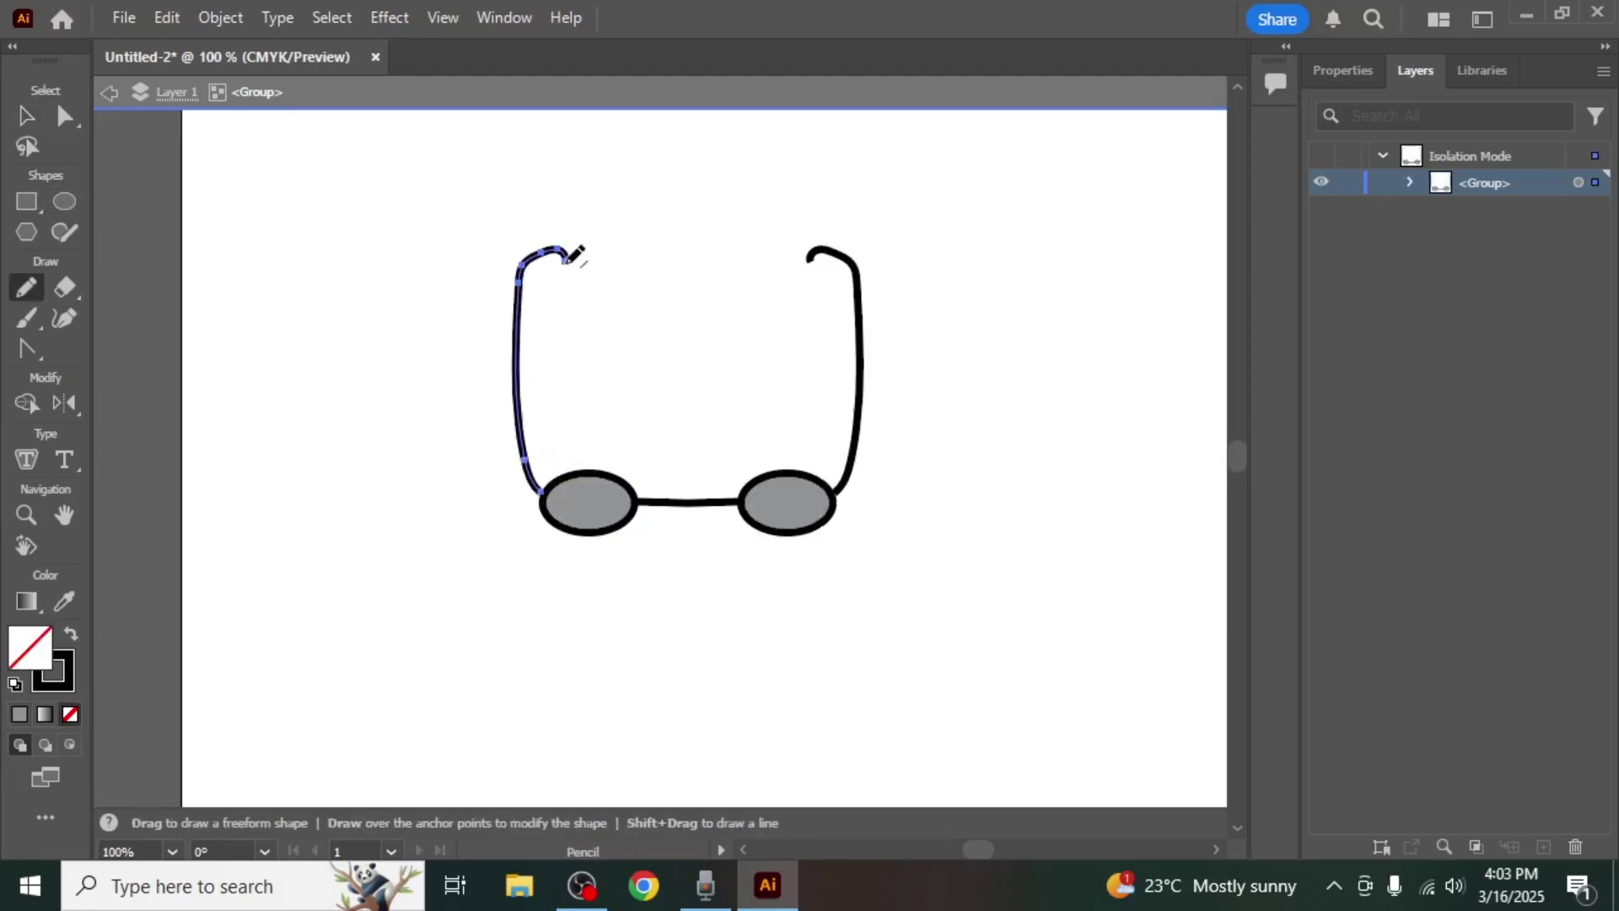
key(v)
click(602, 384)
scroll(601, 385, up, 1)
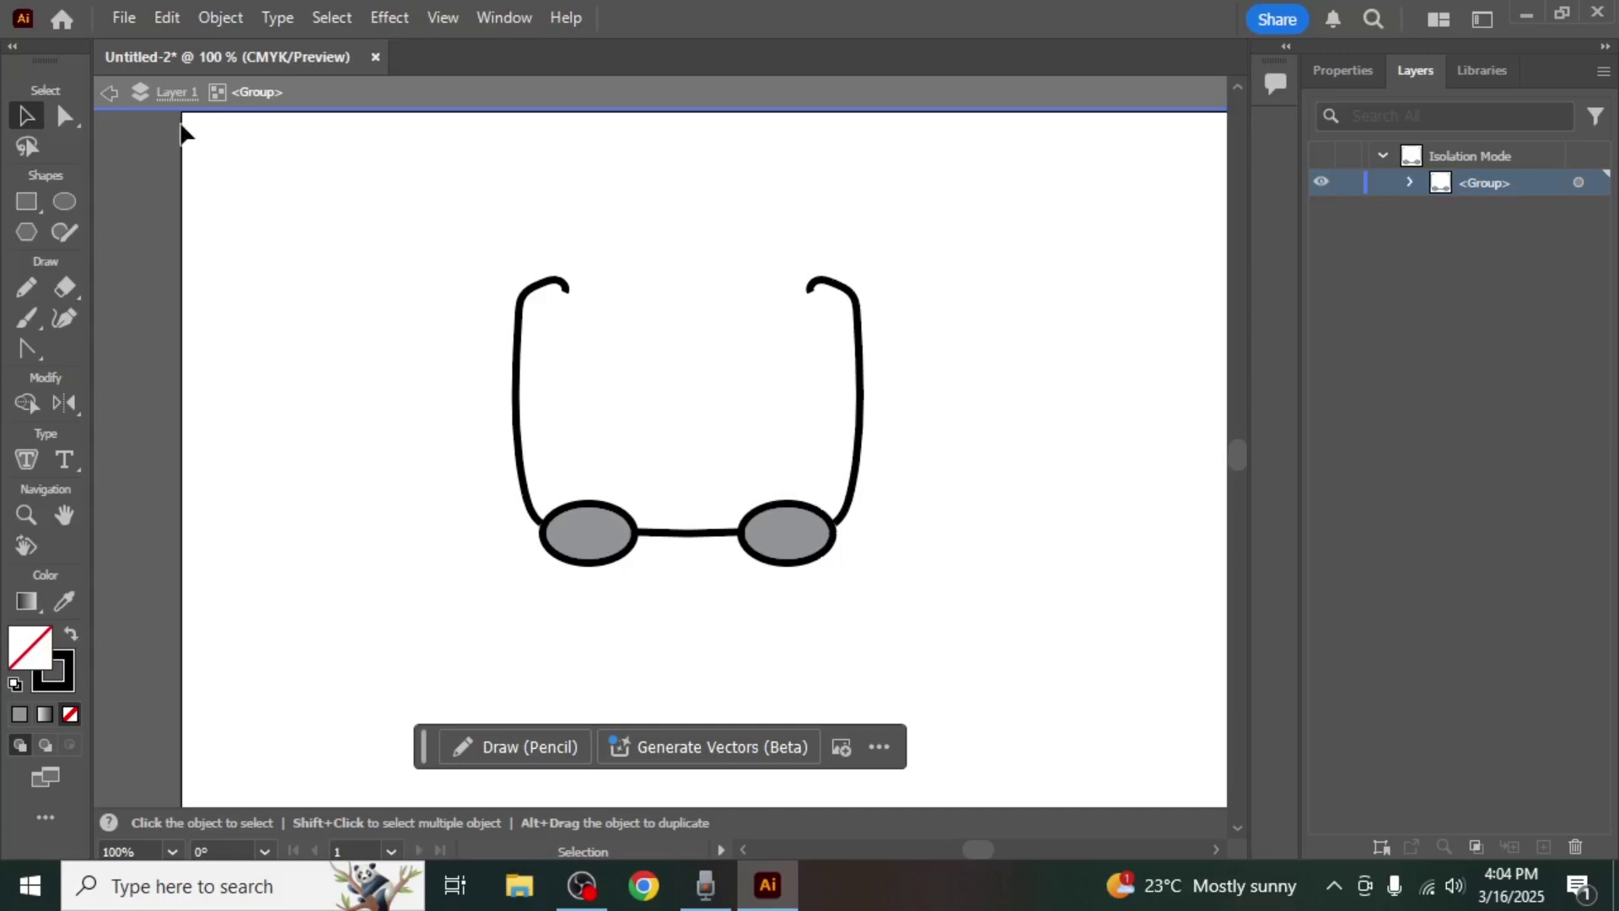
click(106, 96)
Step: Leave isolation mode, then expand the glasses' appearance and ungroup them into separate paths
click(106, 95)
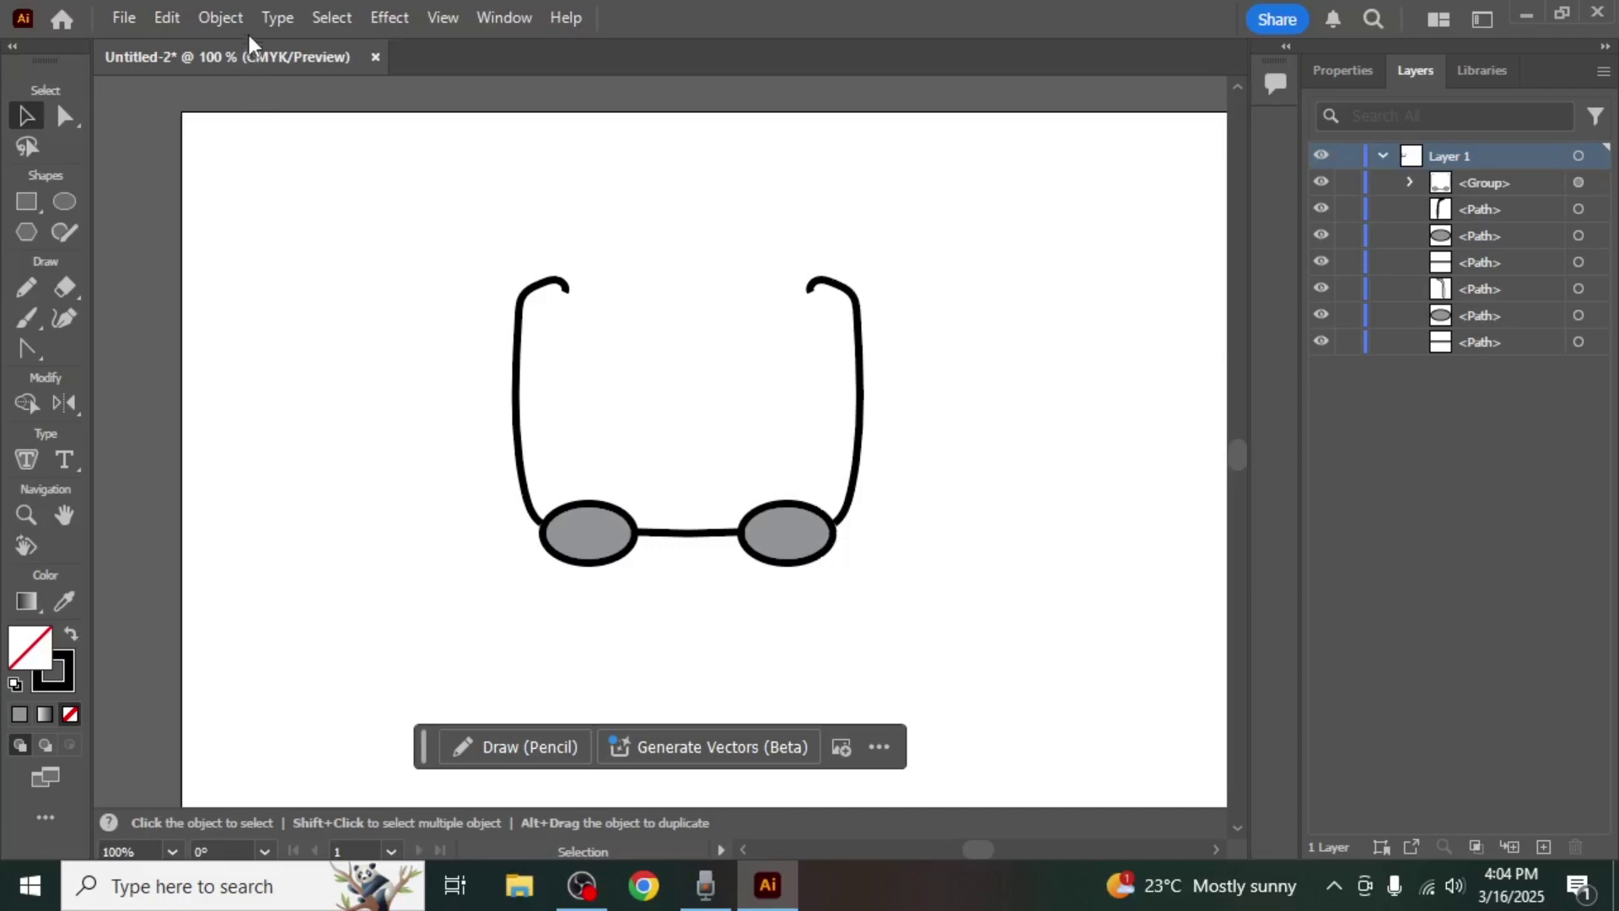
drag(460, 294, 710, 592)
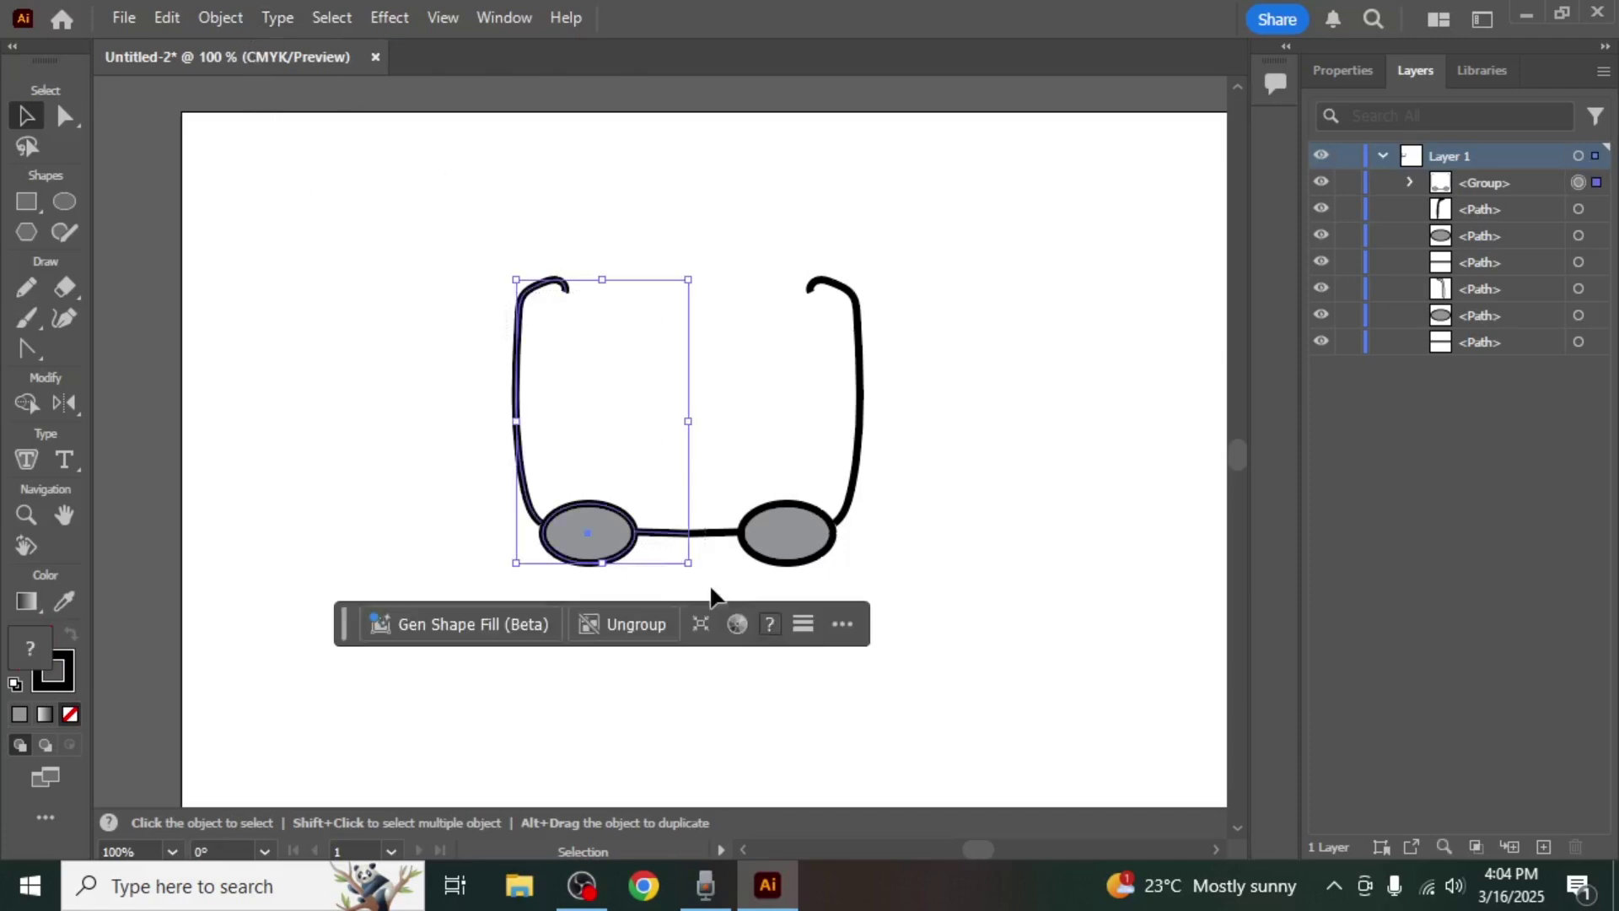
click(221, 18)
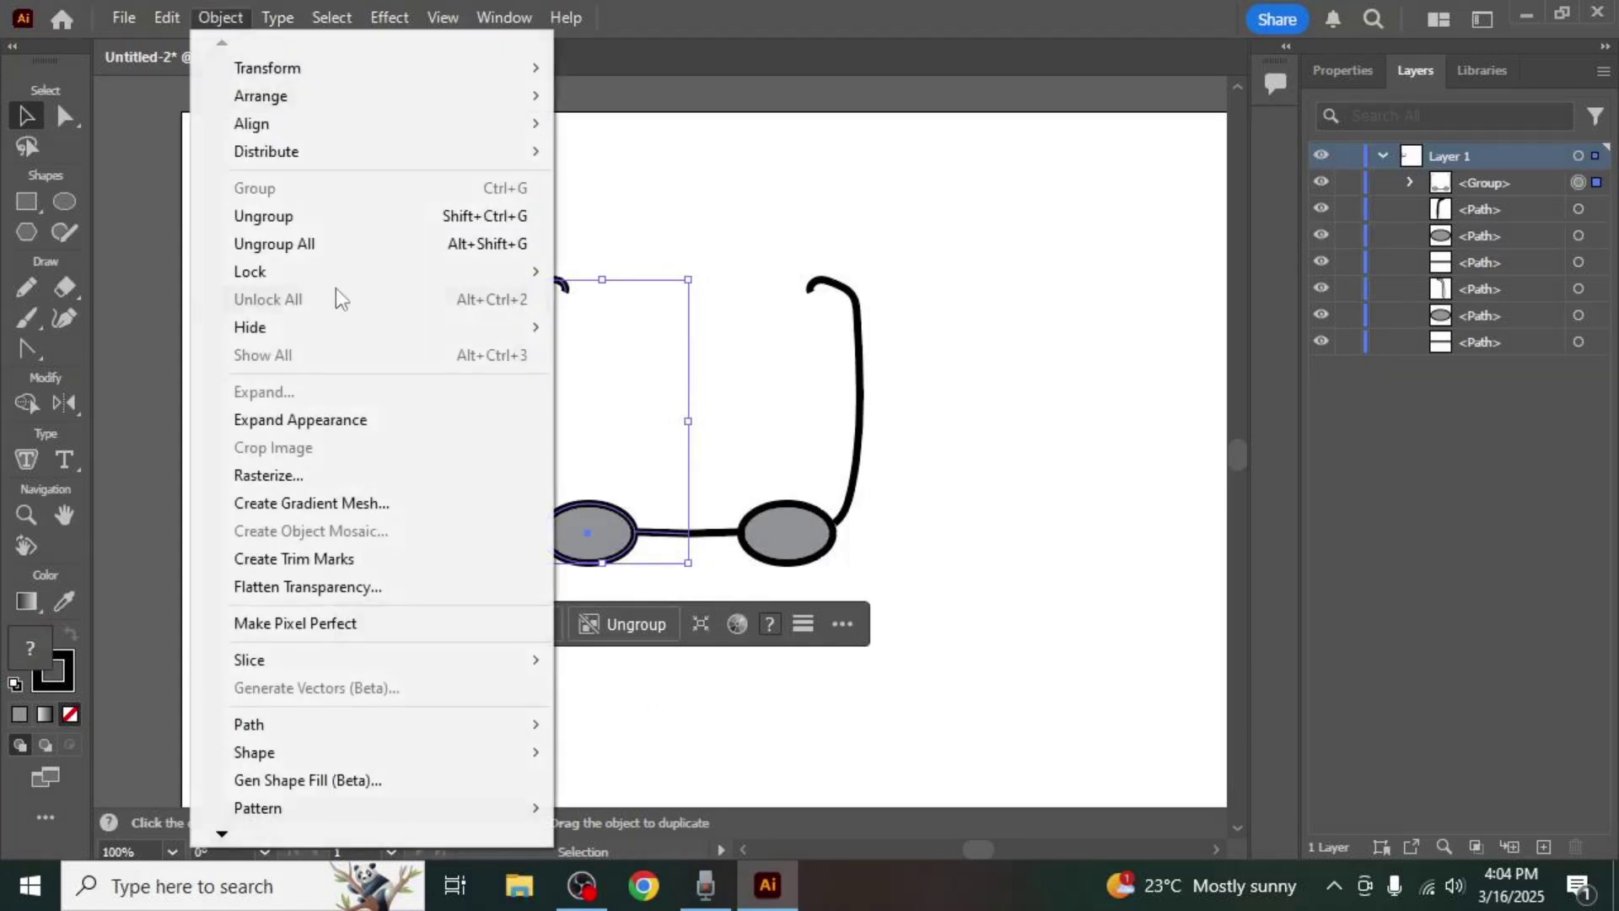
click(366, 416)
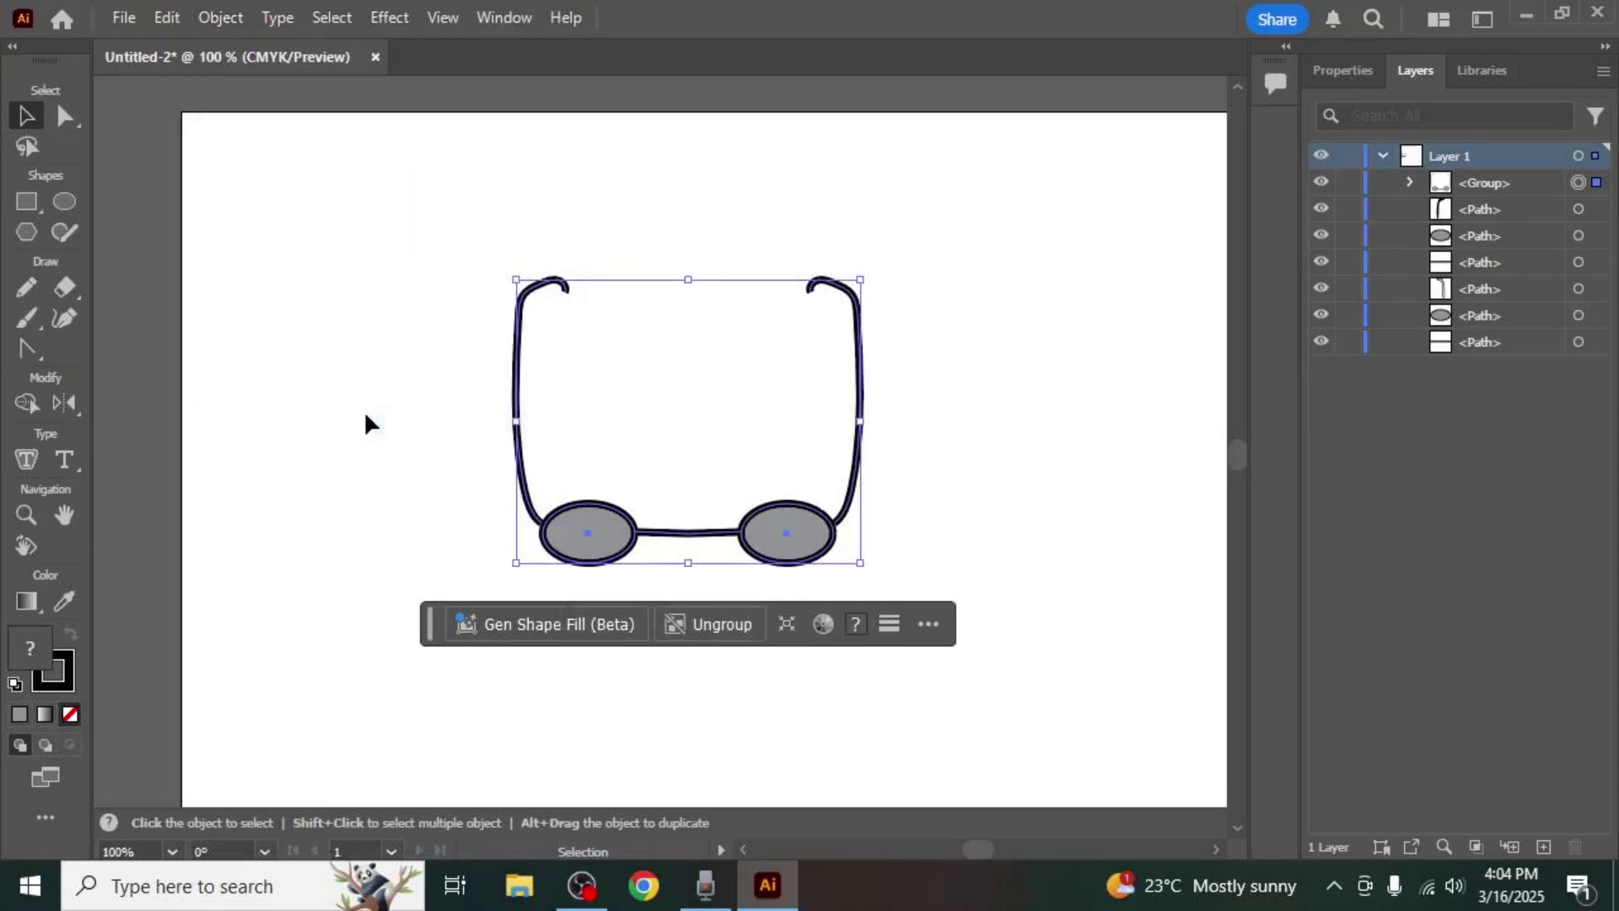
right_click(583, 473)
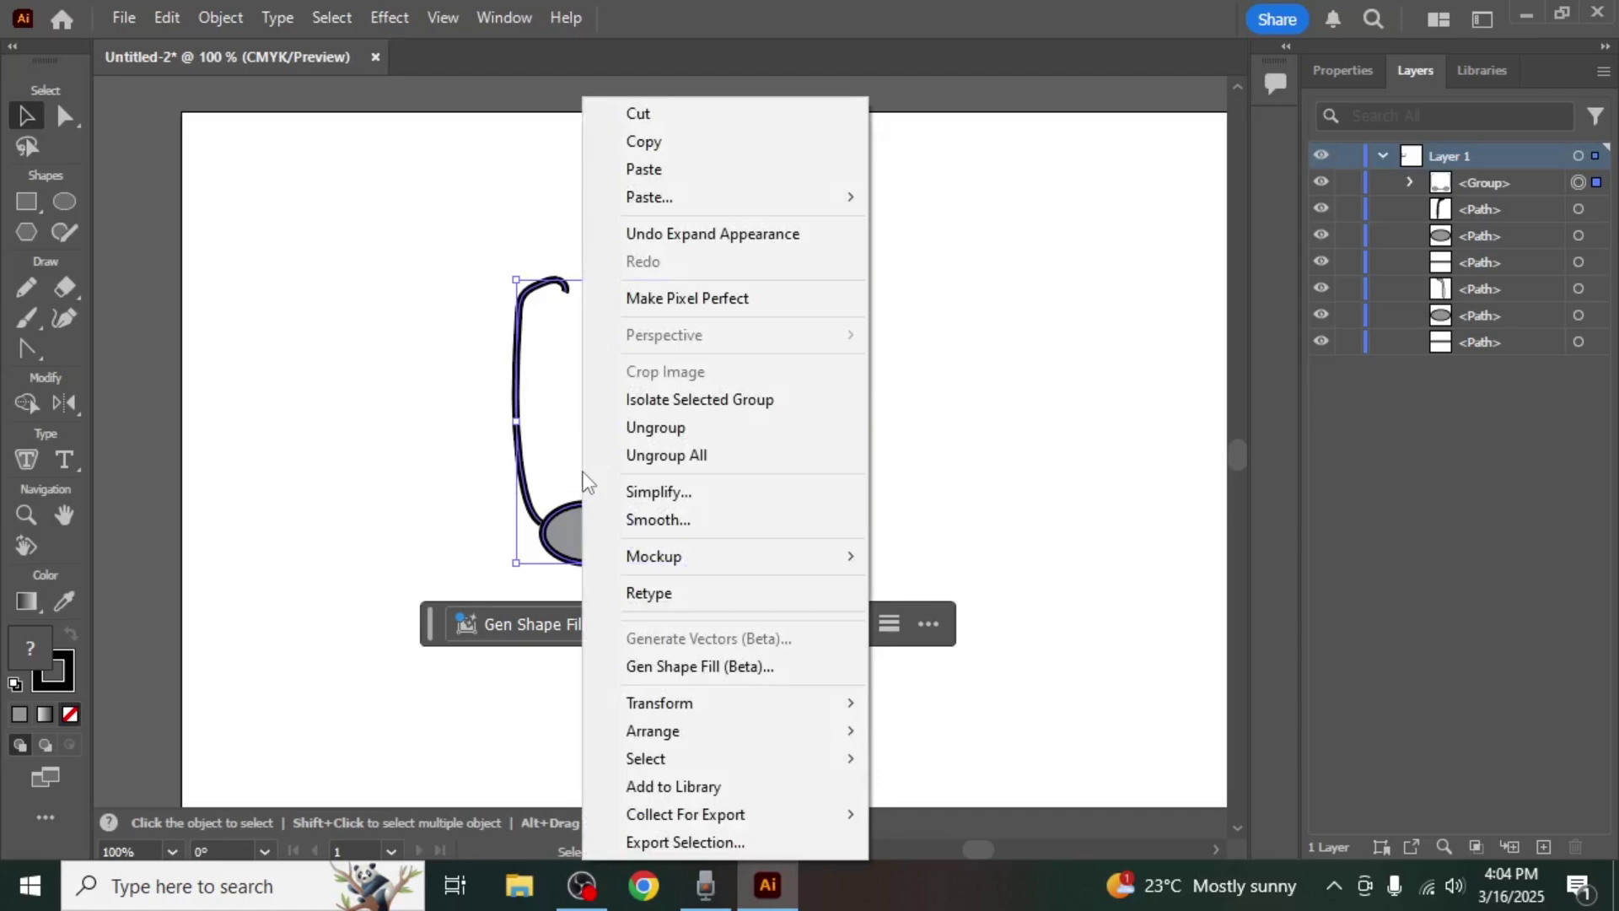
click(662, 456)
click(974, 434)
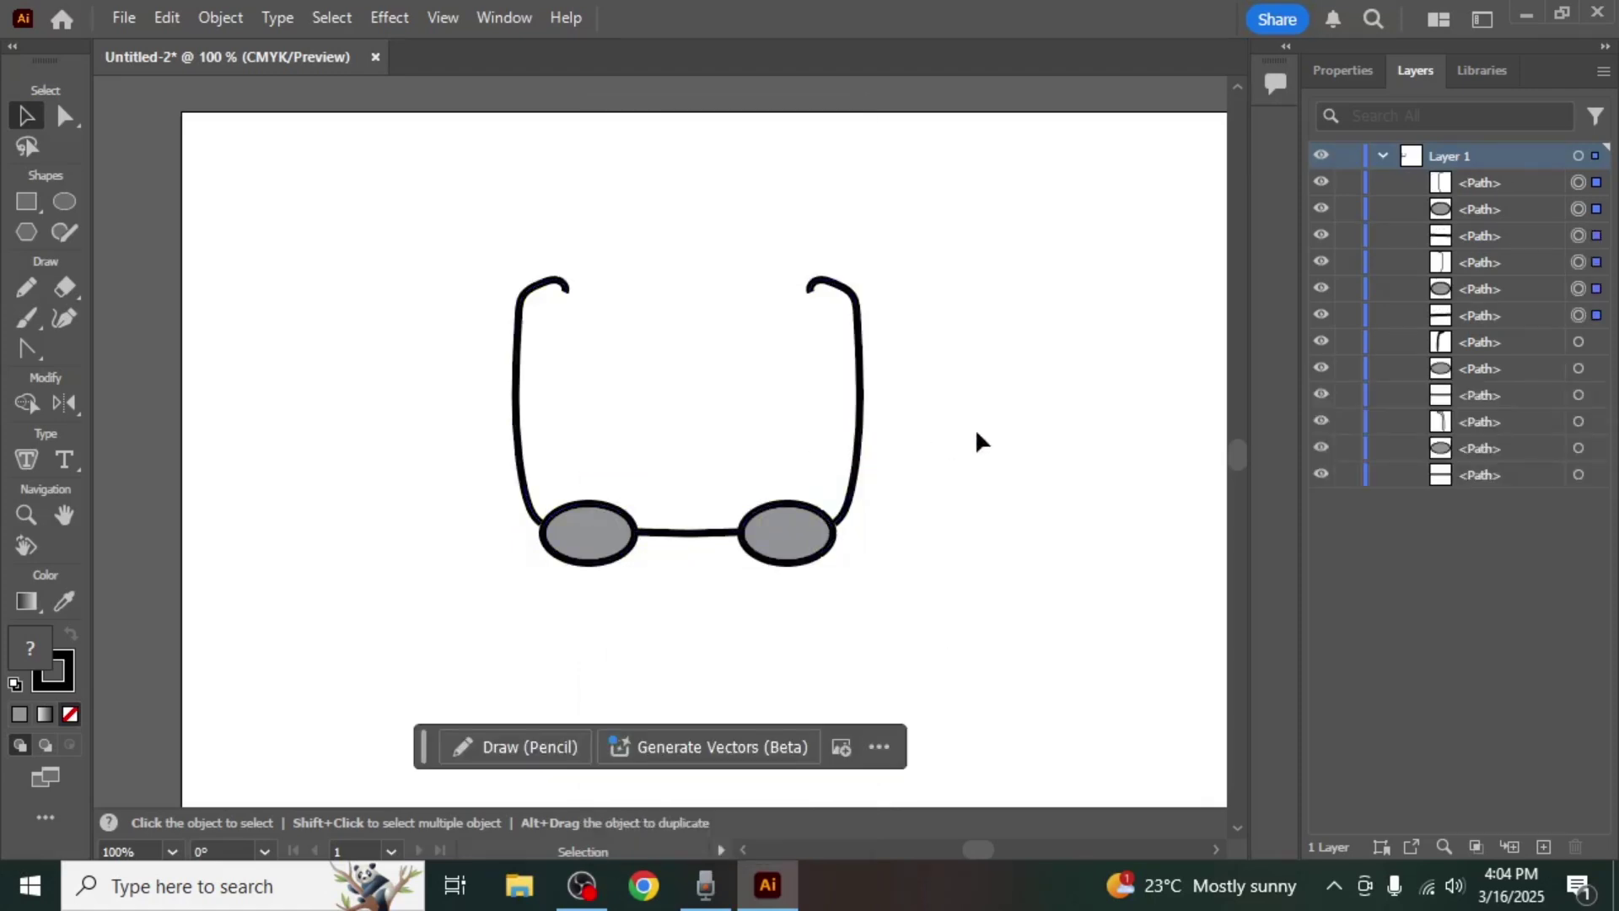